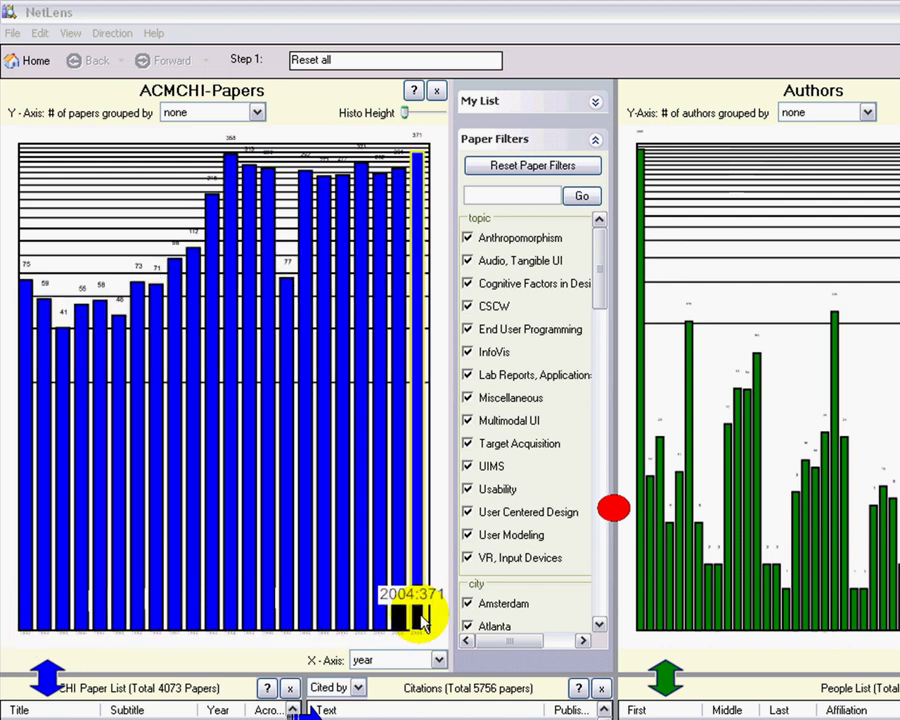
# Group the papers on the chart's Y-axis by topic, keeping year on the X-axis.
pyautogui.click(438, 660)
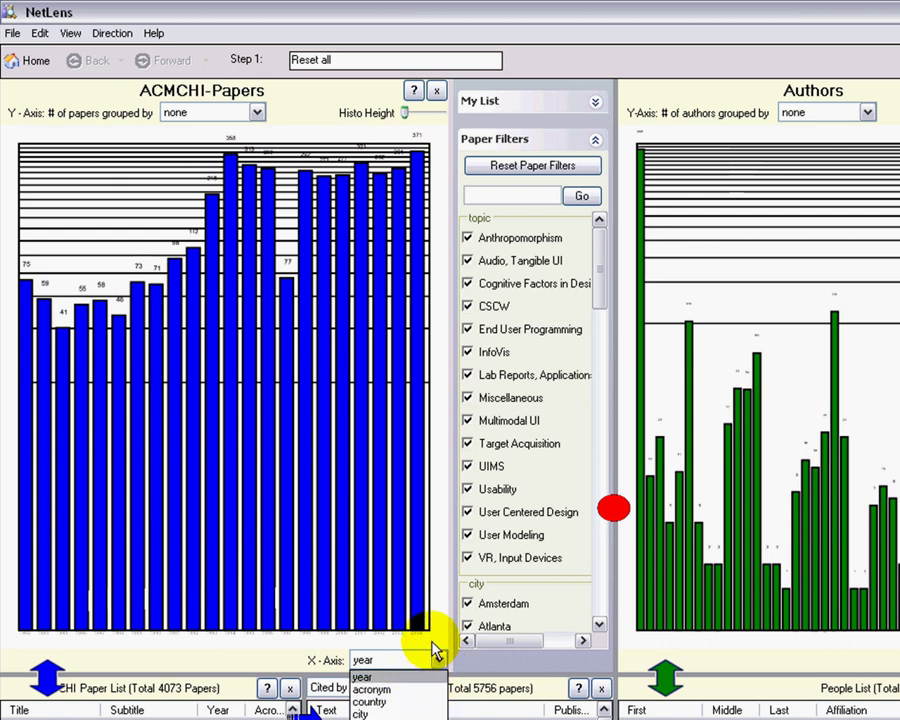
pyautogui.click(435, 652)
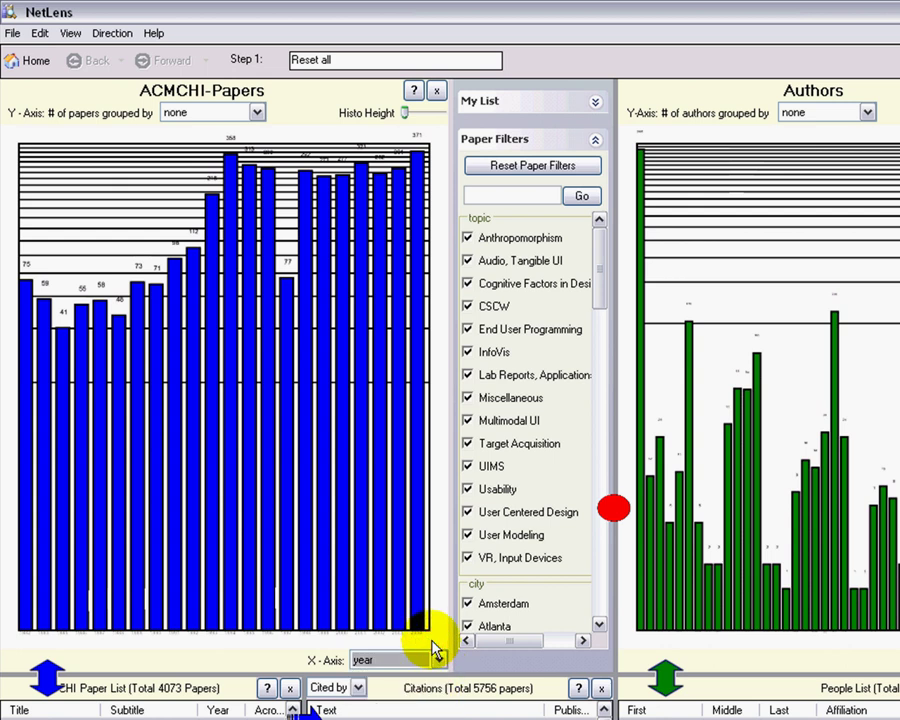
pyautogui.click(262, 115)
pyautogui.click(185, 190)
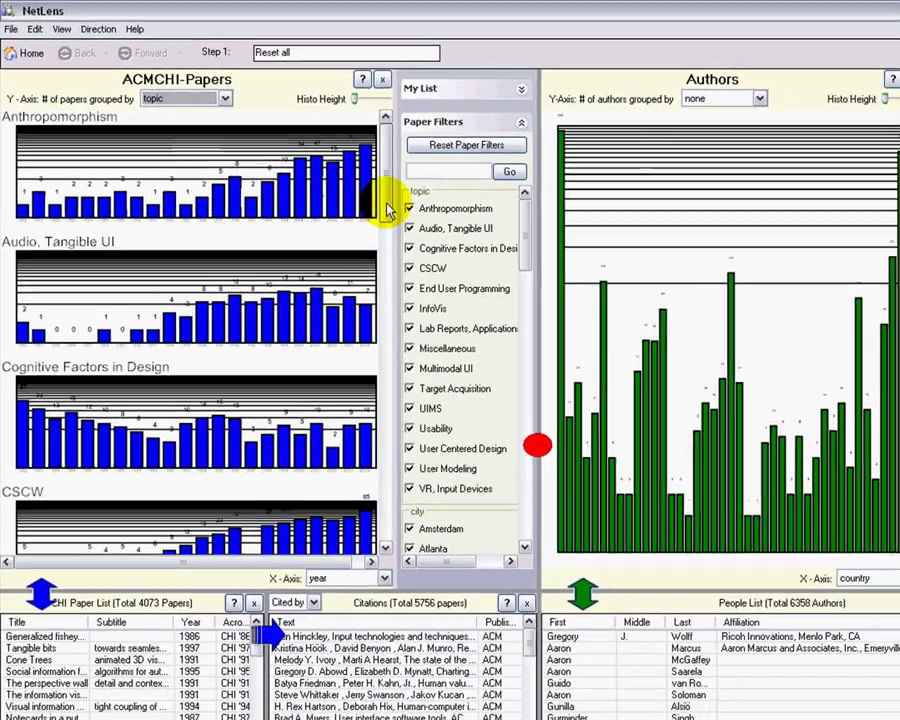
# Filter the papers to the 2003 and 2004 bars of the Anthropomorphism topic.
pyautogui.click(444, 267)
pyautogui.moveTo(338, 203); pyautogui.dragTo(325, 152)
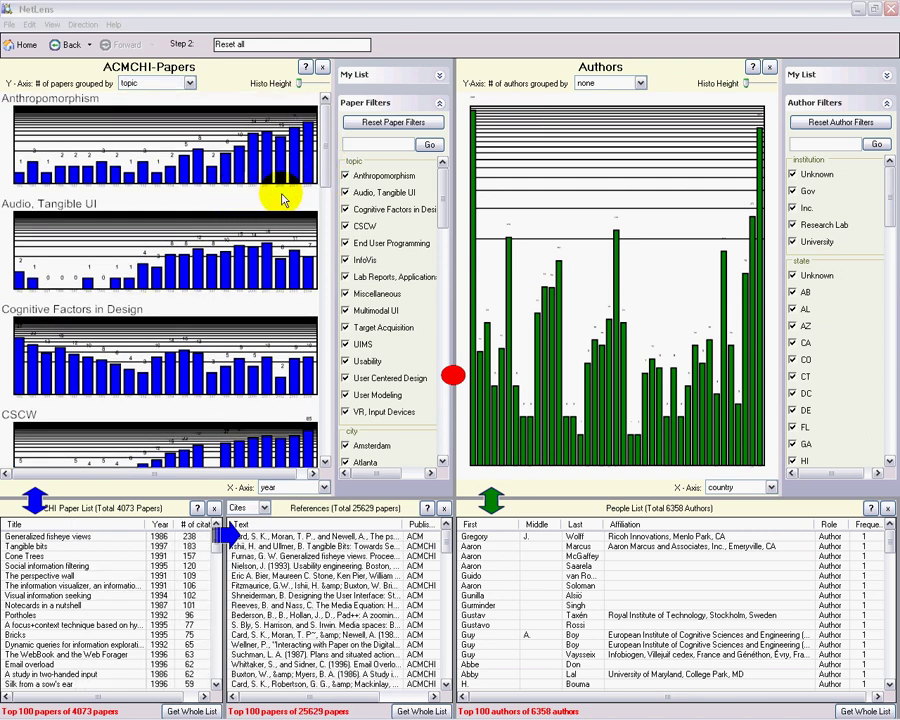
pyautogui.click(298, 170)
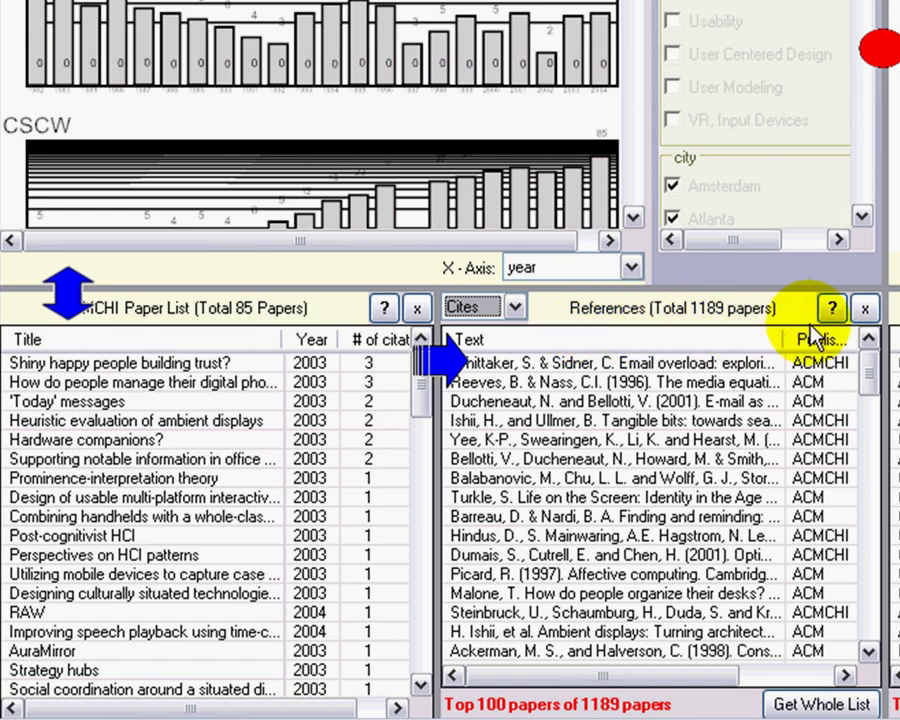
# Switch the related-papers list to Cited by and view the web page of the paper "Shiny happy people building trust?".
pyautogui.click(515, 307)
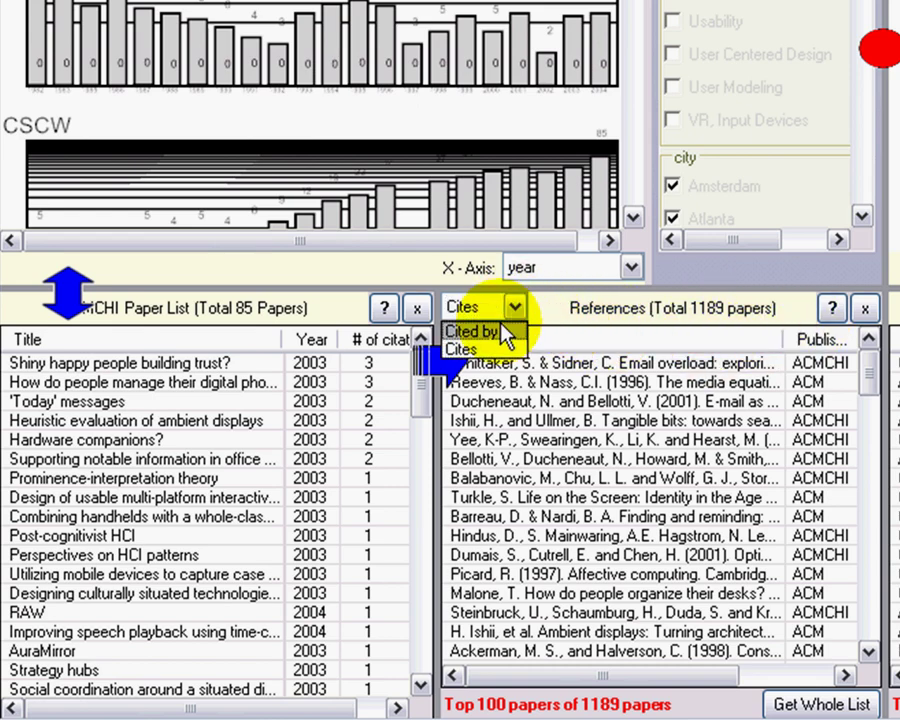
pyautogui.click(496, 332)
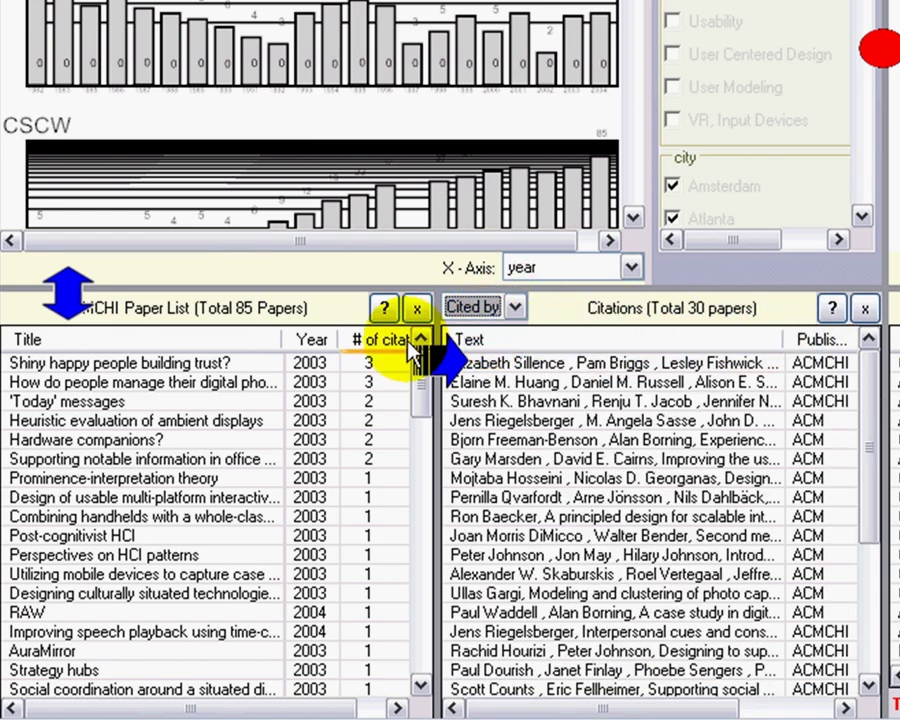
pyautogui.click(160, 363)
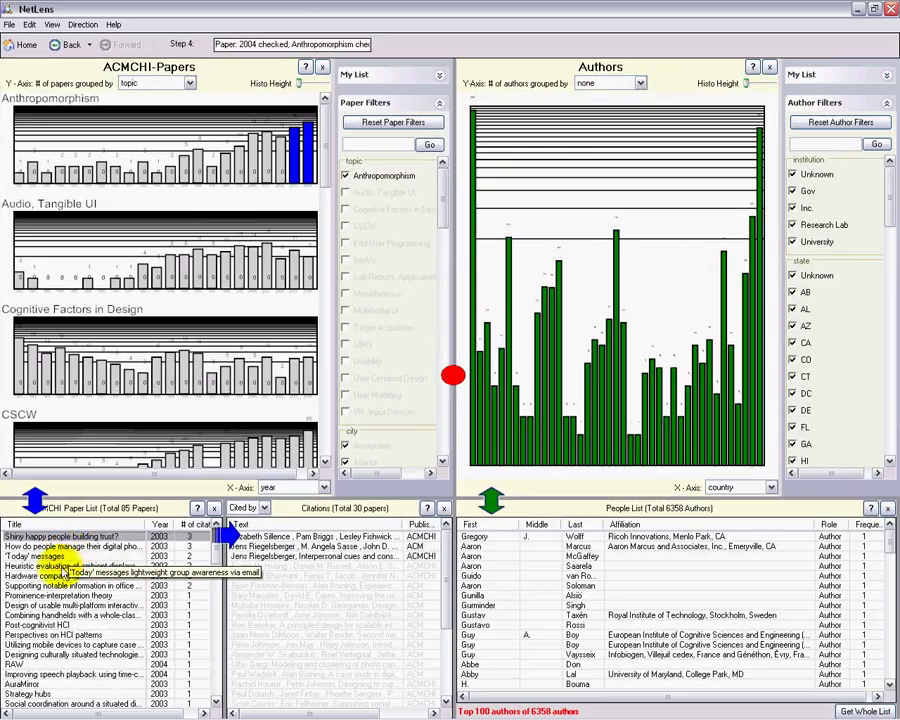
pyautogui.click(61, 567)
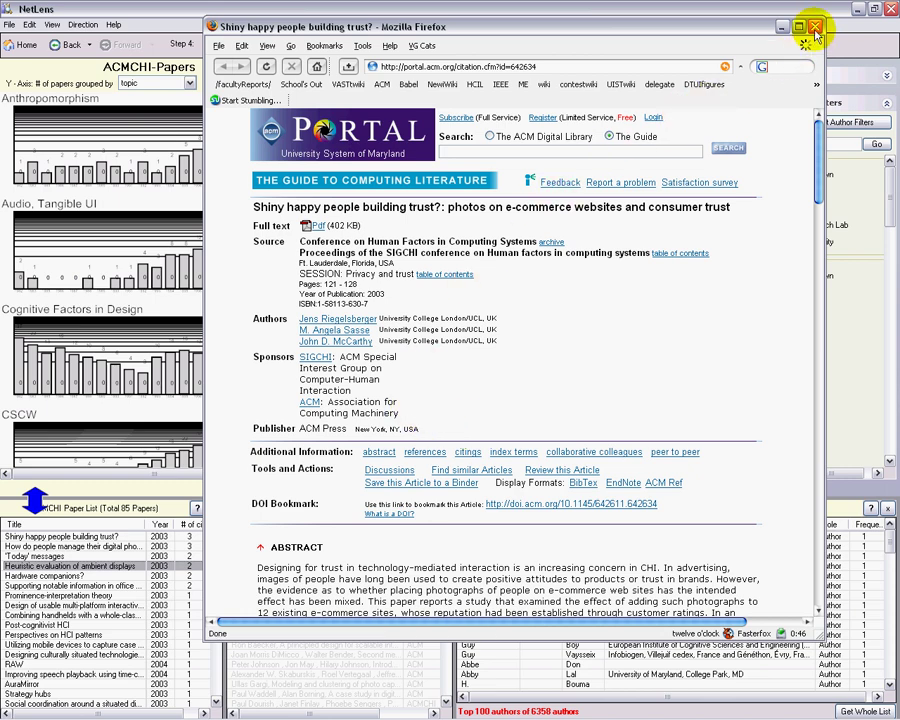
pyautogui.click(816, 28)
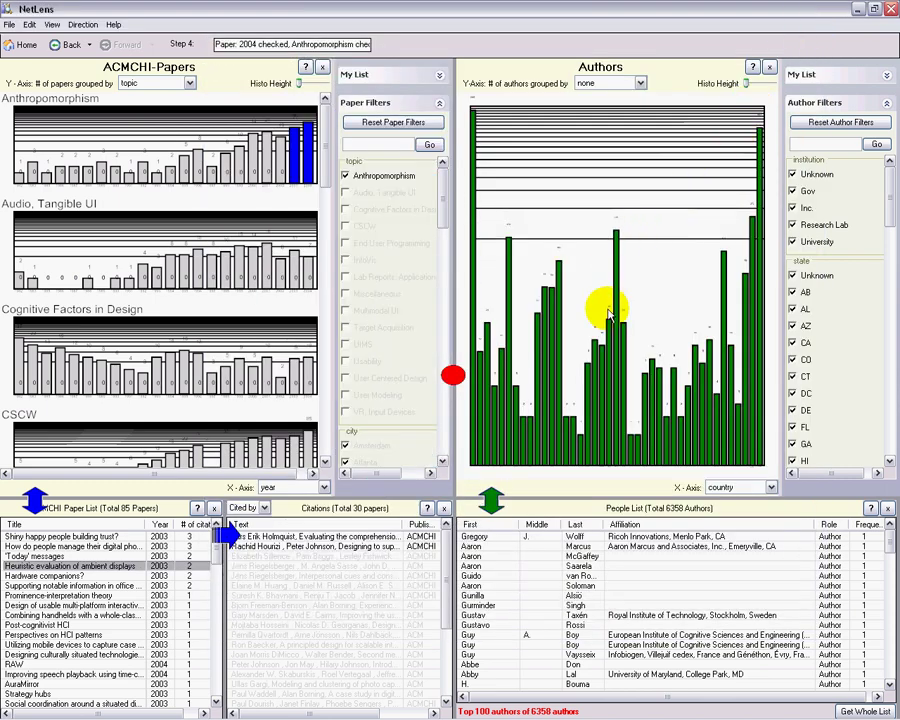
# Set the data flow between the two sides to Paper to Author.
pyautogui.moveTo(484, 470)
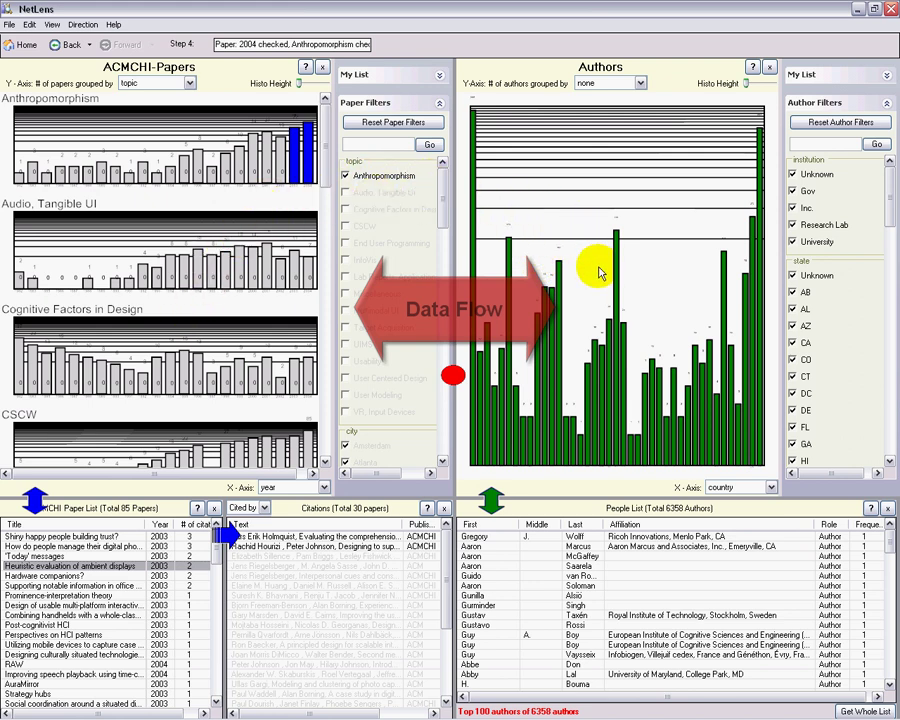
pyautogui.click(452, 378)
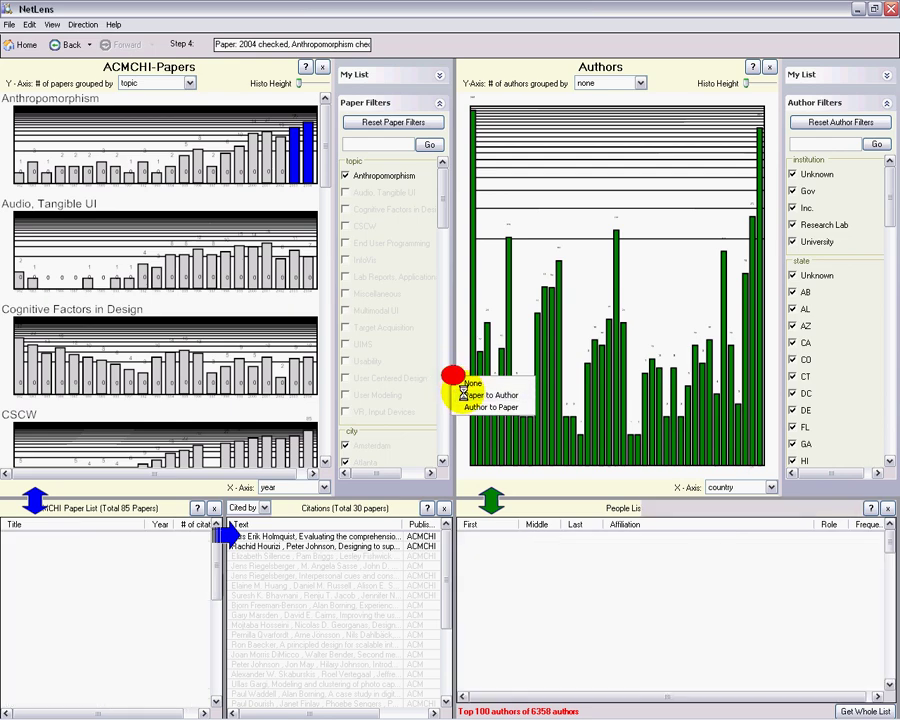
pyautogui.click(466, 396)
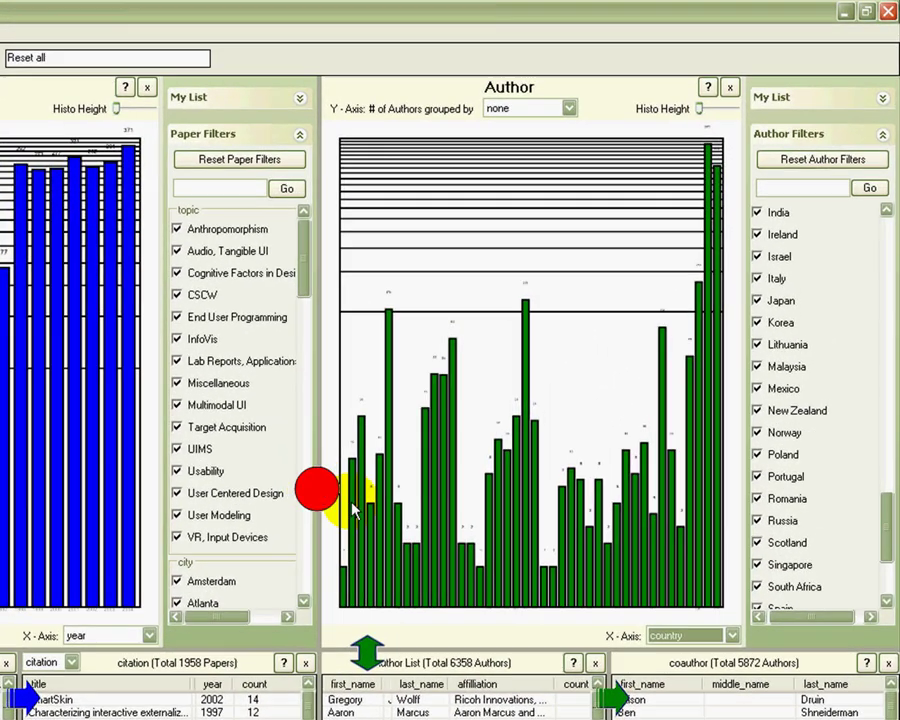
# Chart the authors by continent on the X-axis and keep only those from Asia.
pyautogui.moveTo(576, 442)
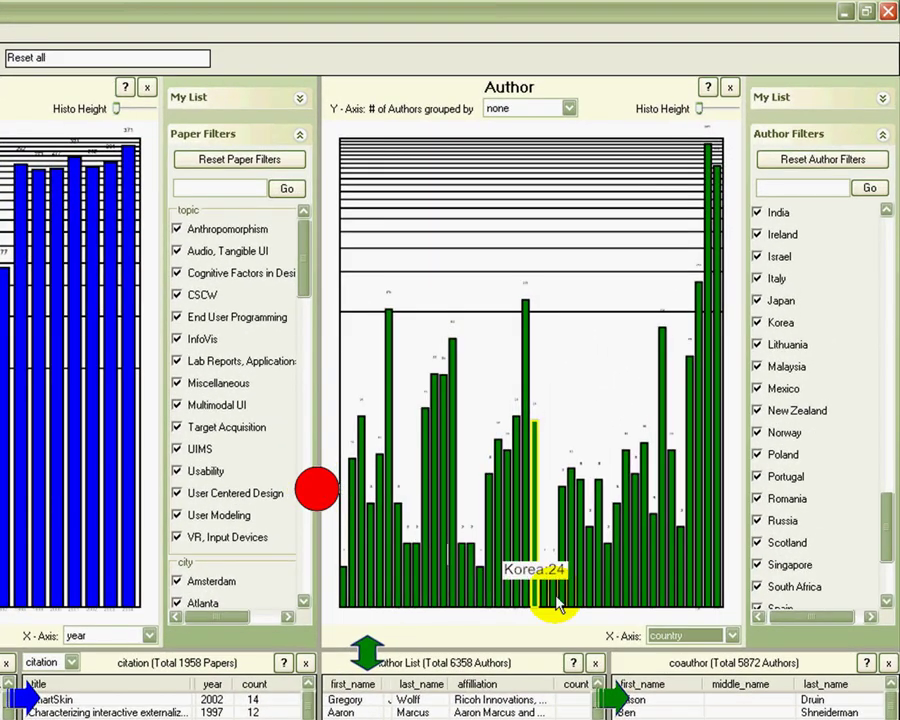
pyautogui.click(663, 636)
pyautogui.click(667, 675)
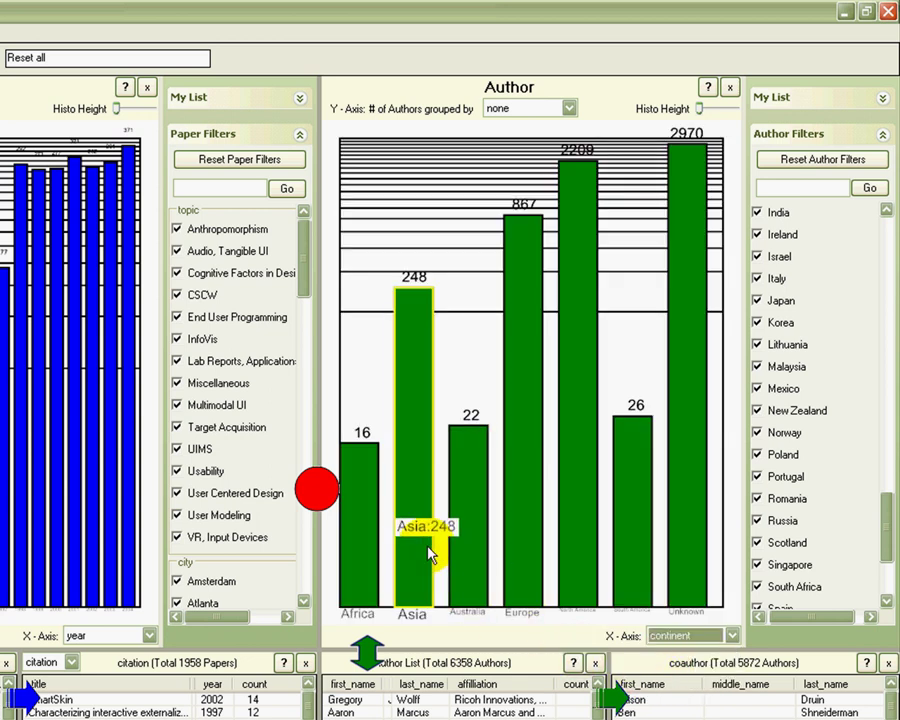
pyautogui.click(430, 553)
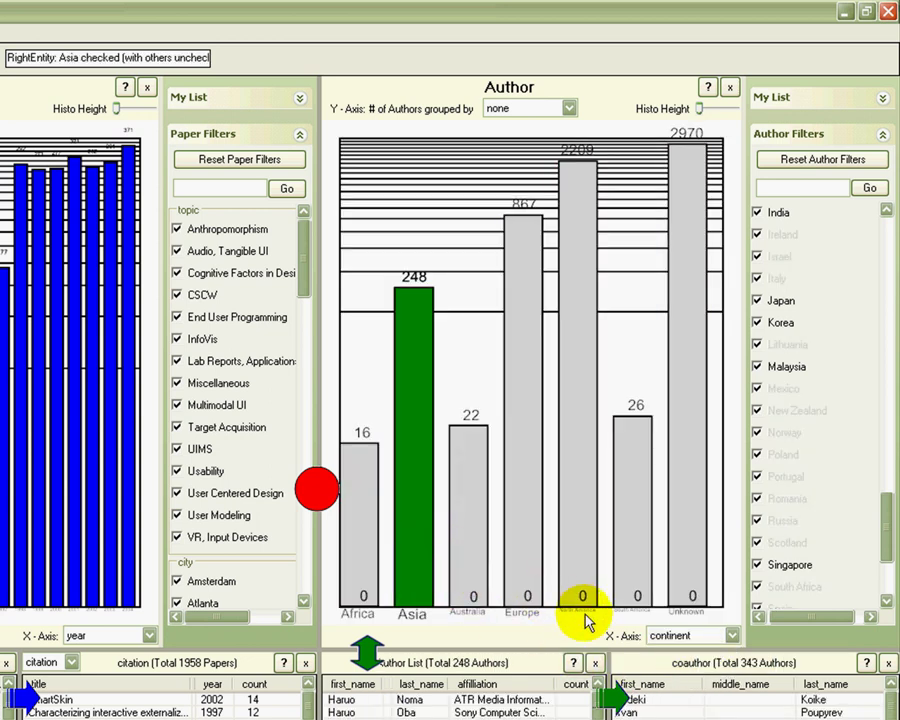
# Chart the authors by country and exclude the first highlighted Asian country, Malaysia and Taiwan.
pyautogui.click(668, 638)
pyautogui.click(668, 654)
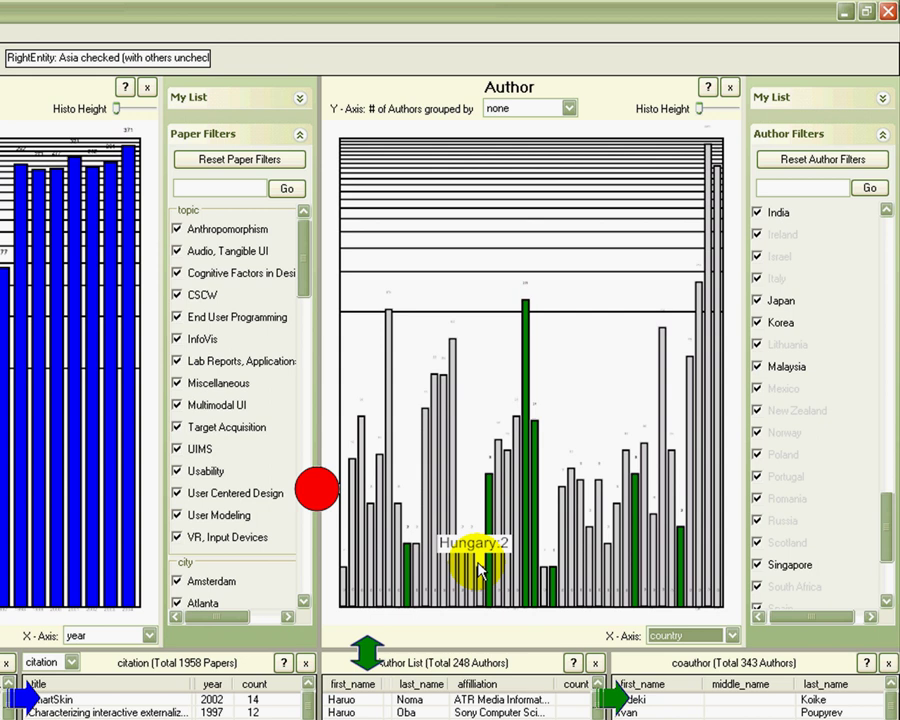
pyautogui.click(410, 578)
pyautogui.click(552, 584)
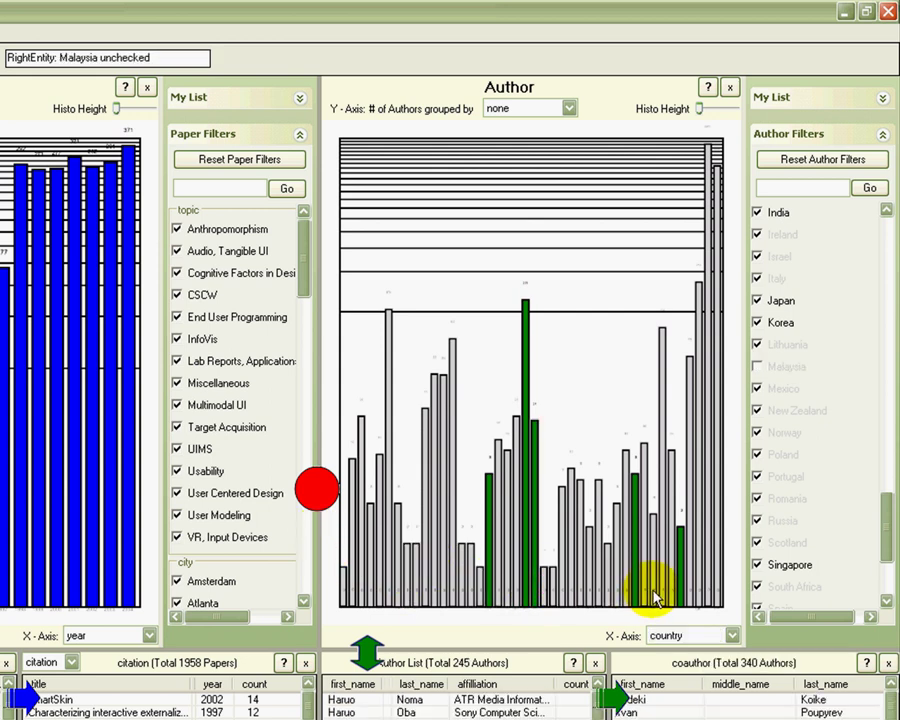
pyautogui.click(681, 578)
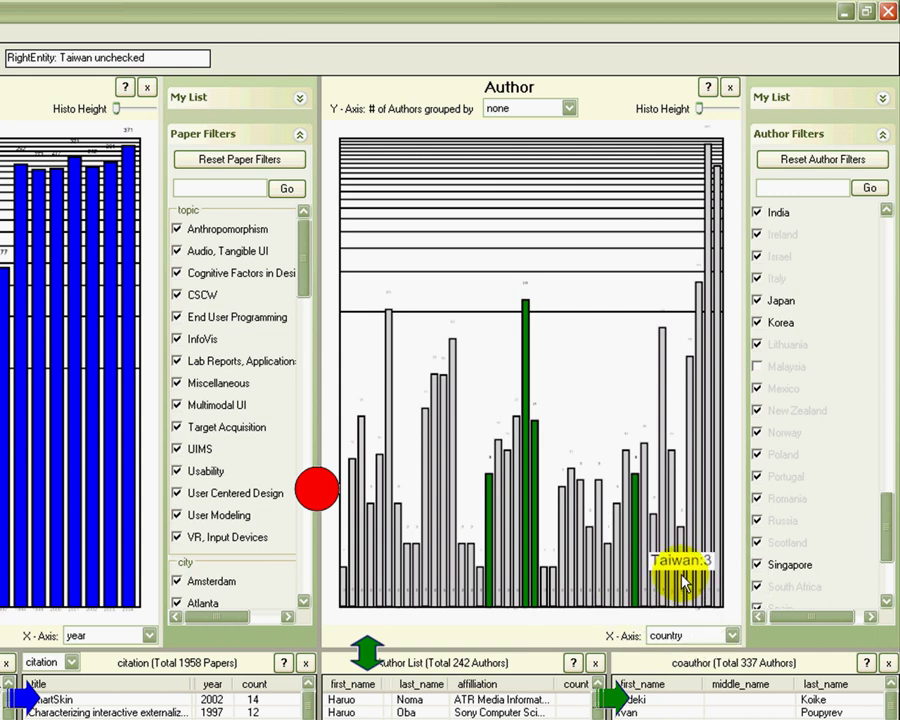
# Chart the authors by institution and keep only the Inc. and Research Lab groups.
pyautogui.click(700, 637)
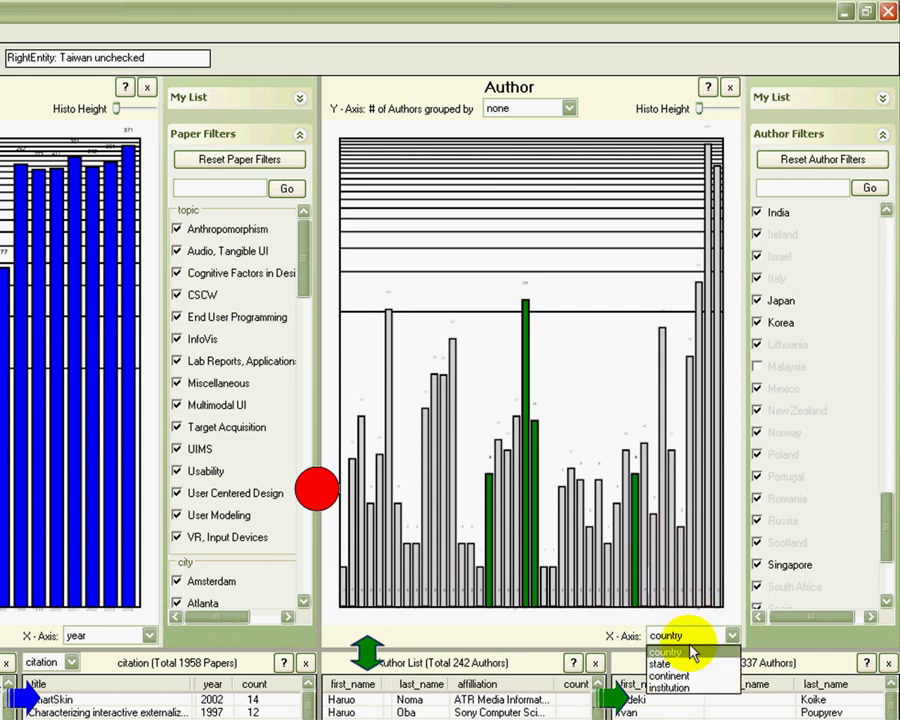
pyautogui.click(678, 688)
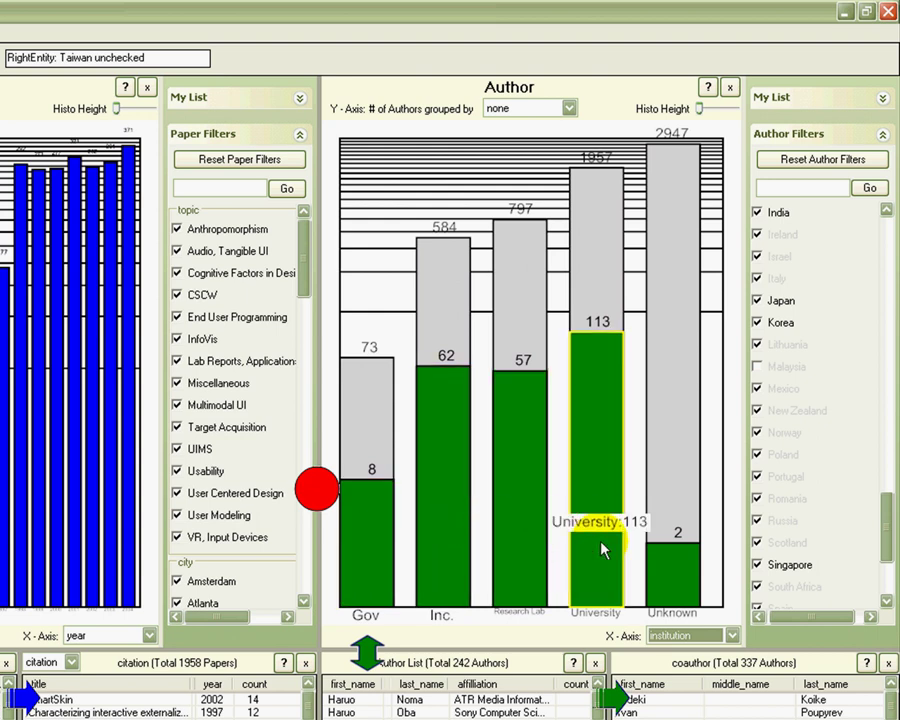
pyautogui.moveTo(527, 530)
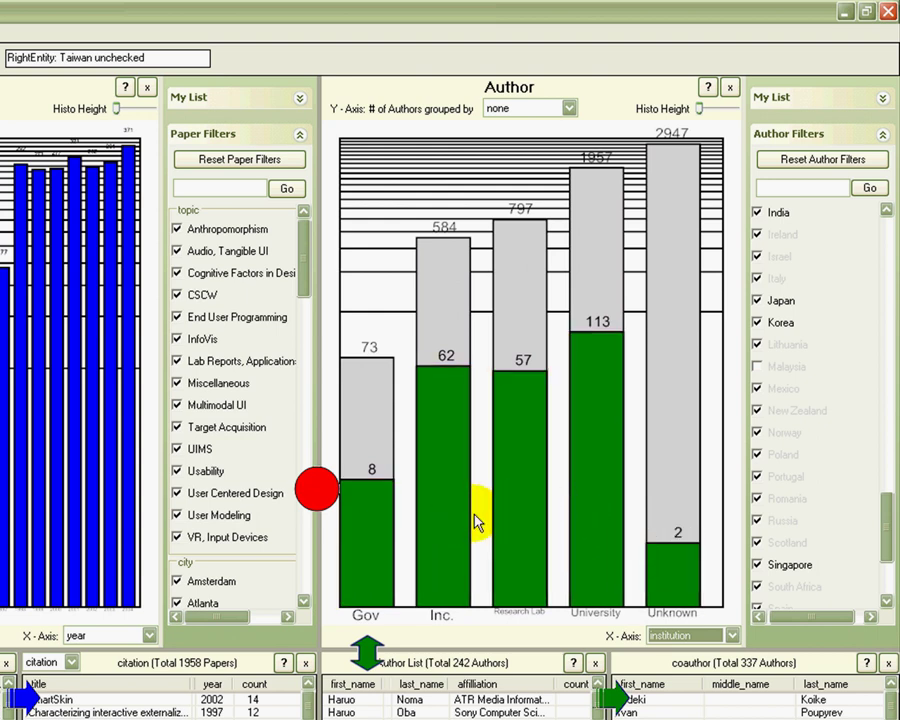
pyautogui.moveTo(449, 518)
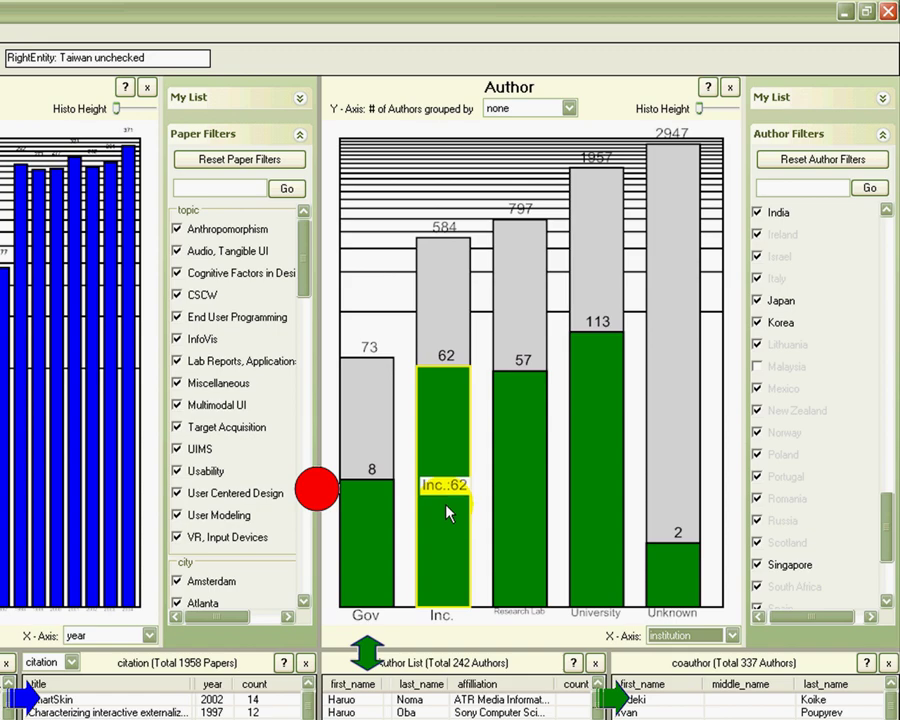
pyautogui.click(446, 508)
pyautogui.click(505, 500)
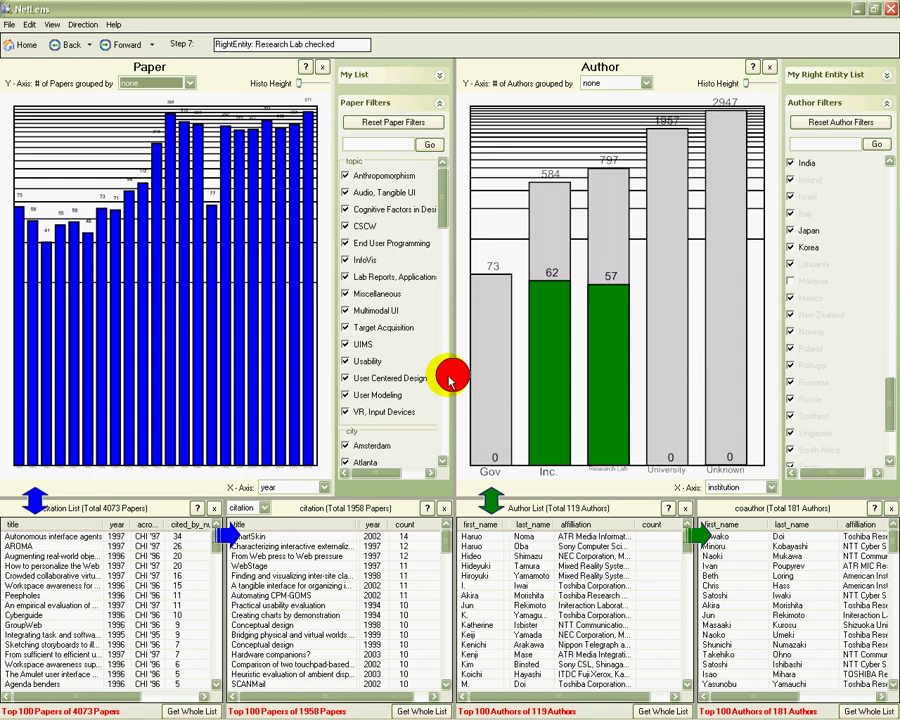
# Set the data flow to Author To Paper and group the resulting papers by topic.
pyautogui.click(449, 381)
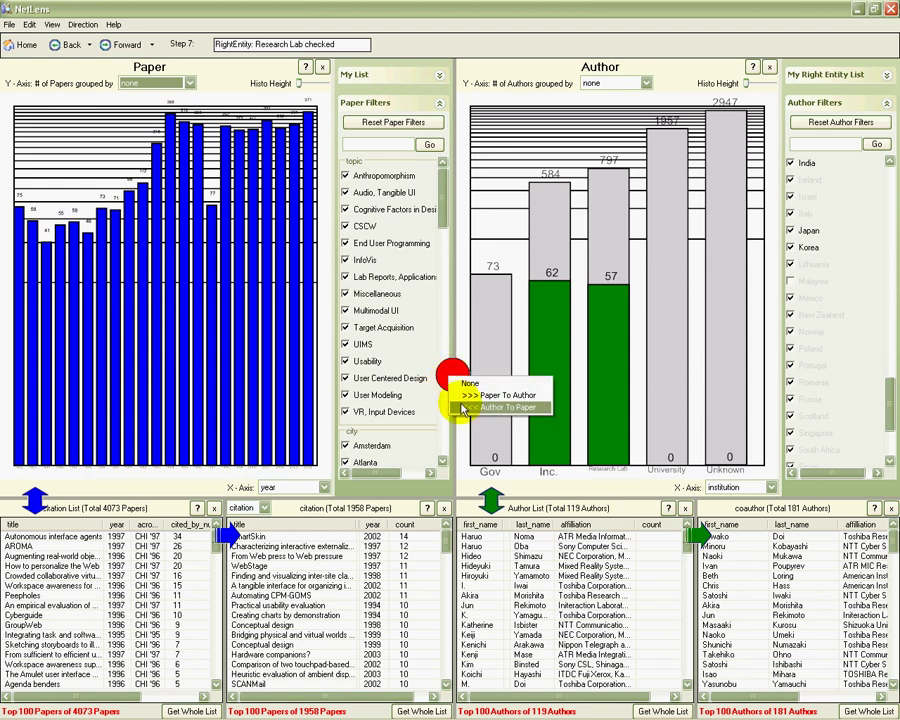
pyautogui.click(462, 407)
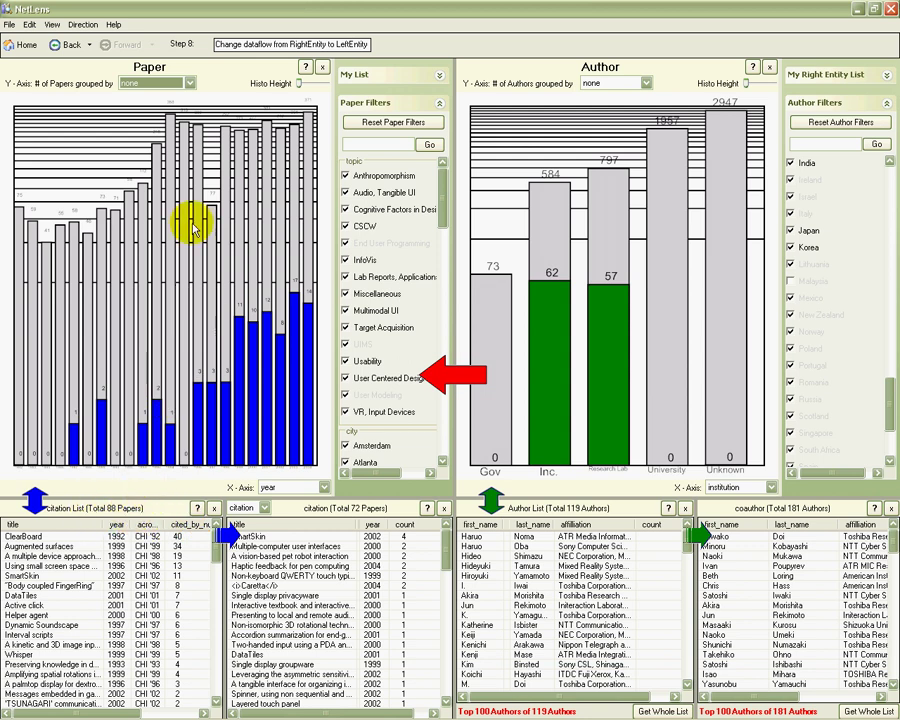
pyautogui.click(191, 84)
pyautogui.click(158, 140)
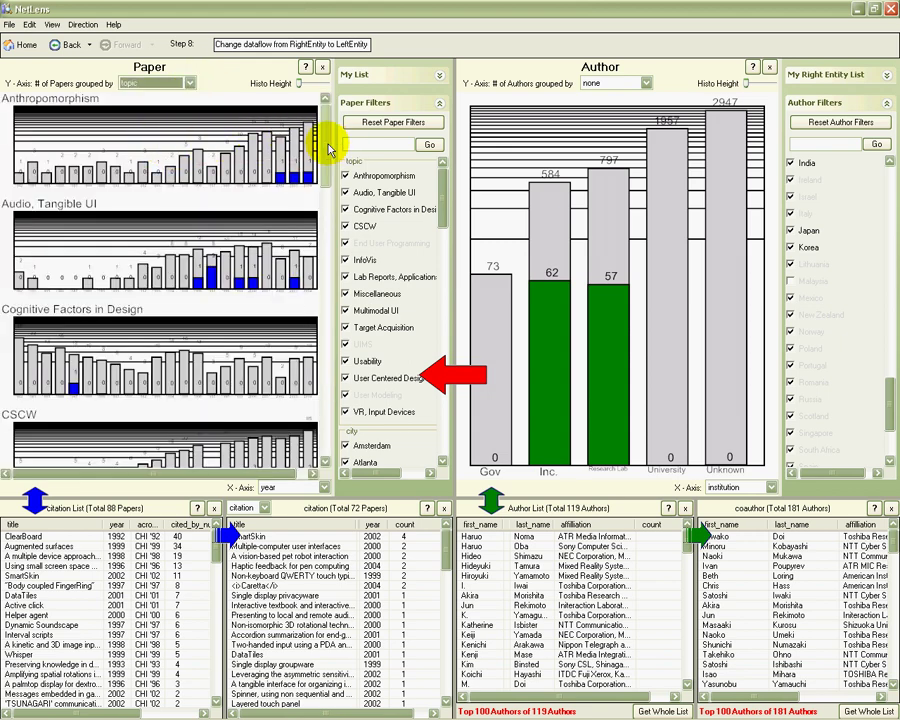
pyautogui.moveTo(329, 150); pyautogui.dragTo(322, 293)
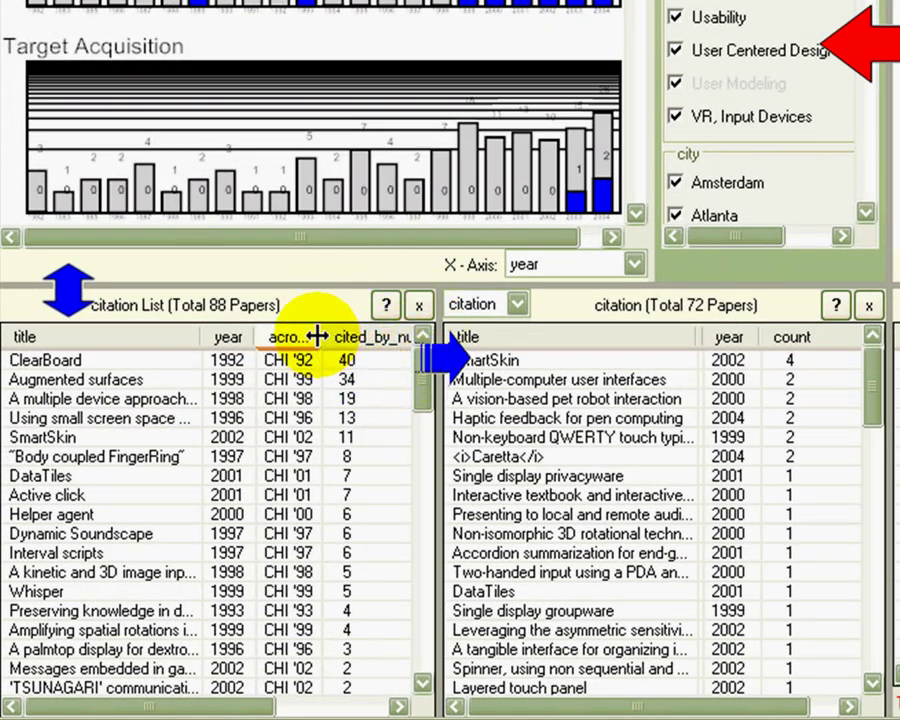
# Narrow the paper list to the most cited entries, from ClearBoard through TimeScape.
pyautogui.click(242, 360)
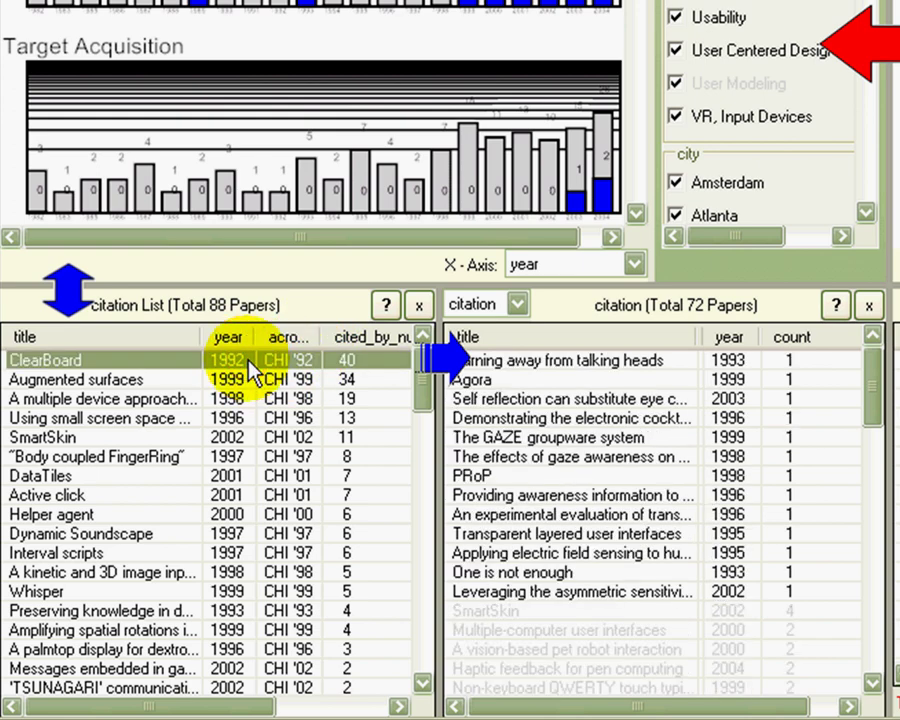
pyautogui.moveTo(419, 391); pyautogui.dragTo(403, 460)
pyautogui.keyDown('shift'); pyautogui.click(336, 478); pyautogui.keyUp('shift')
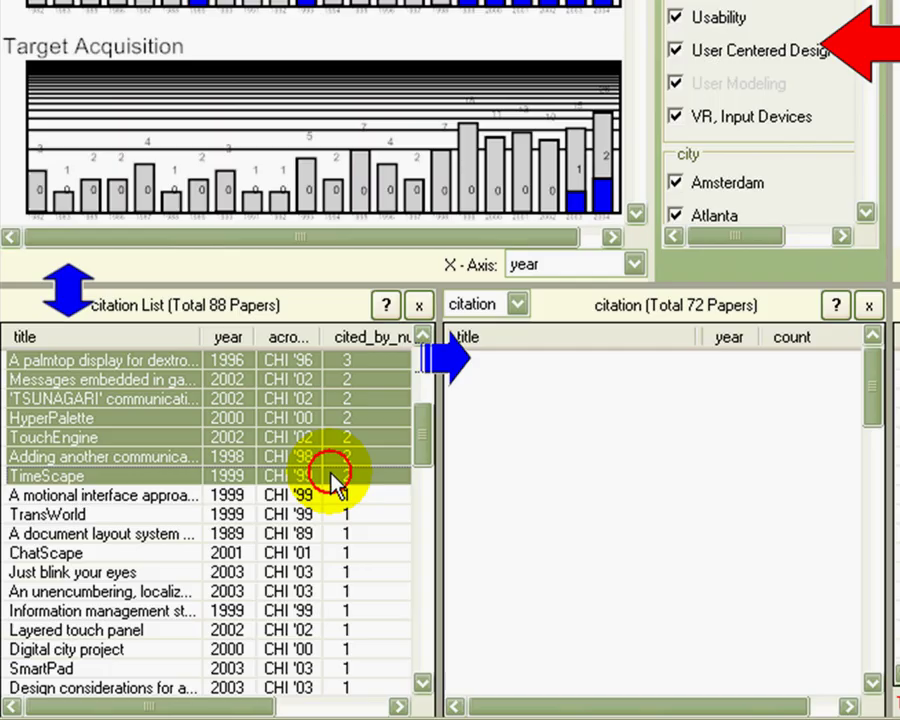
pyautogui.rightClick(218, 401)
pyautogui.click(248, 410)
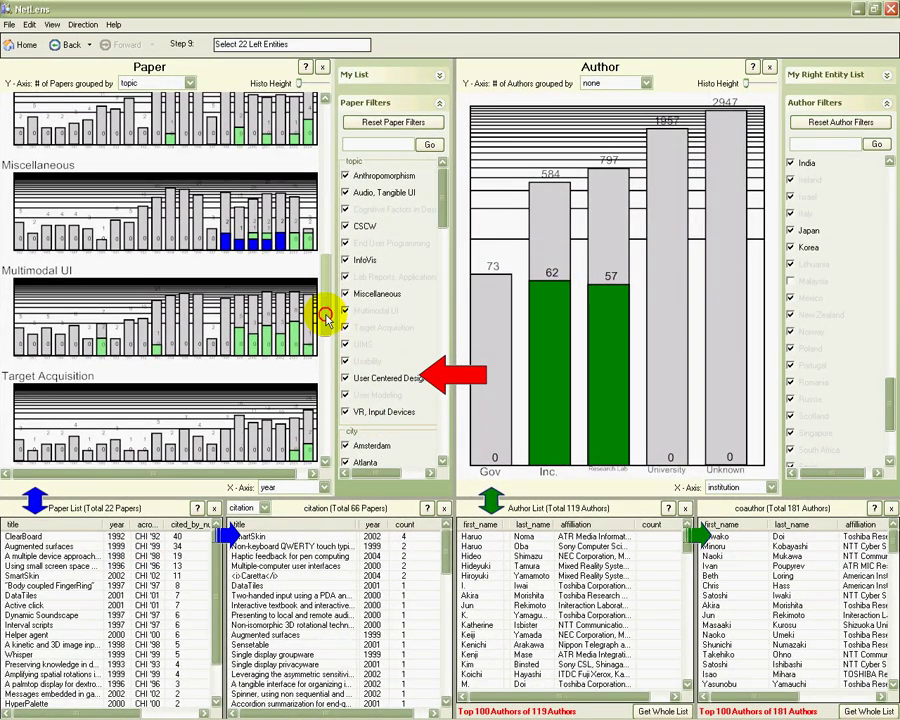
# Set the data flow to Paper To Author and select the author with the highest paper count to highlight their coauthors.
pyautogui.moveTo(321, 316); pyautogui.dragTo(314, 286)
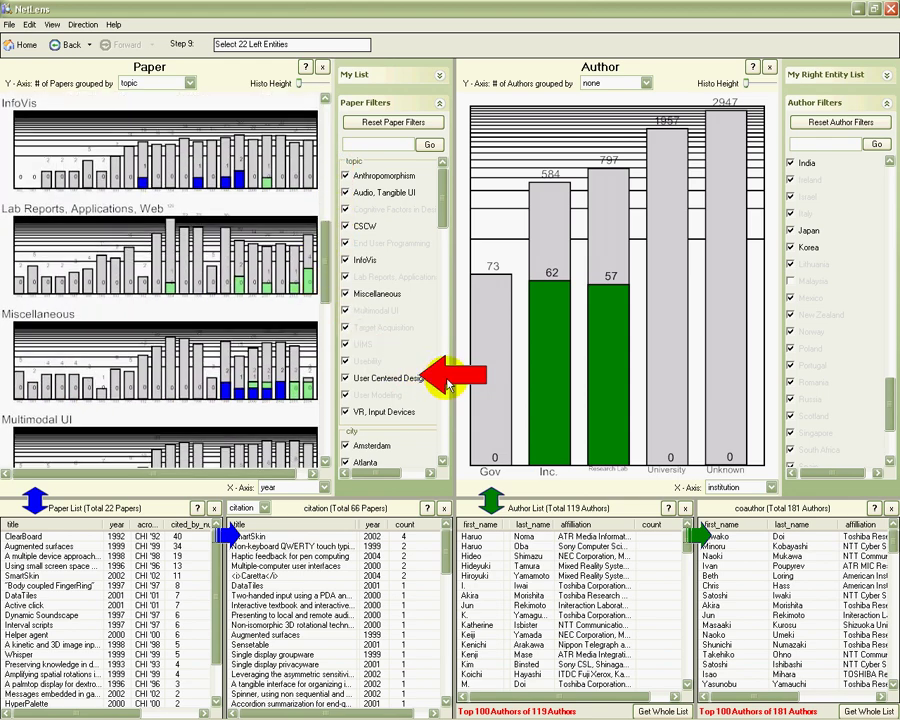
pyautogui.rightClick(448, 382)
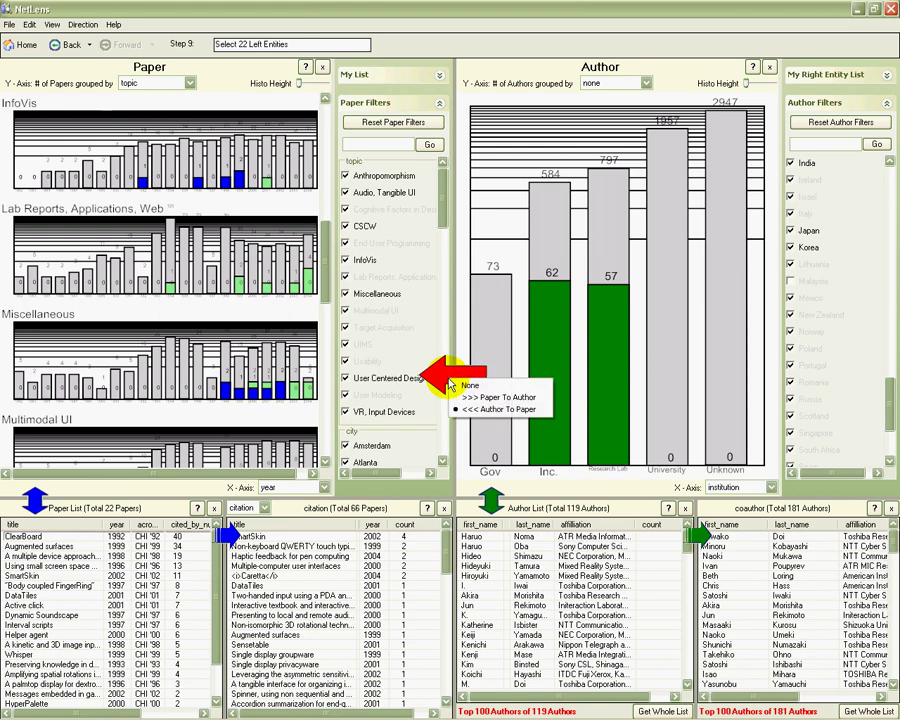
pyautogui.click(462, 398)
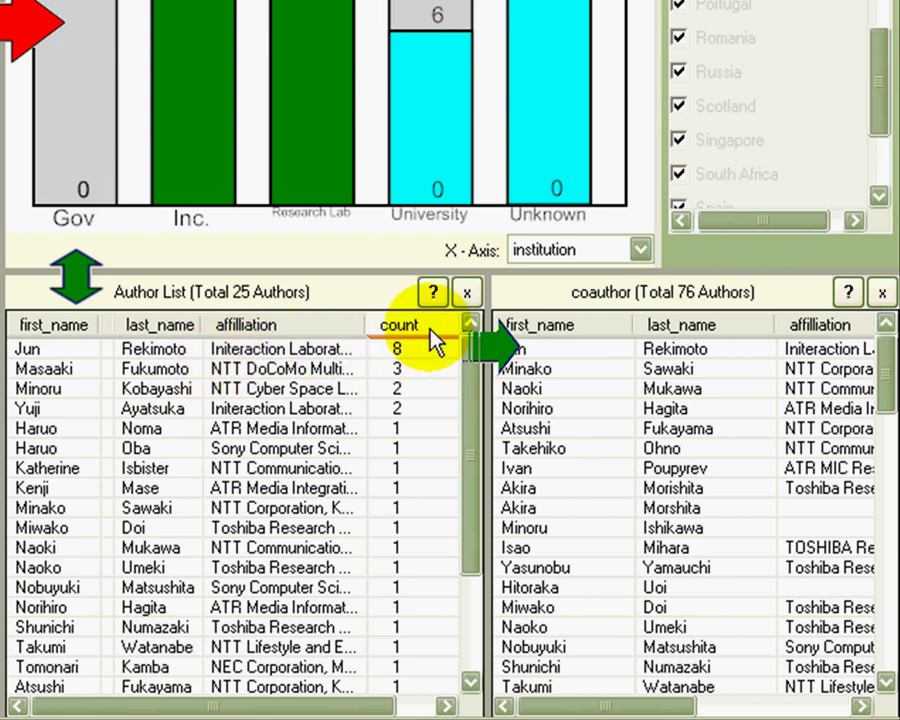
pyautogui.click(222, 357)
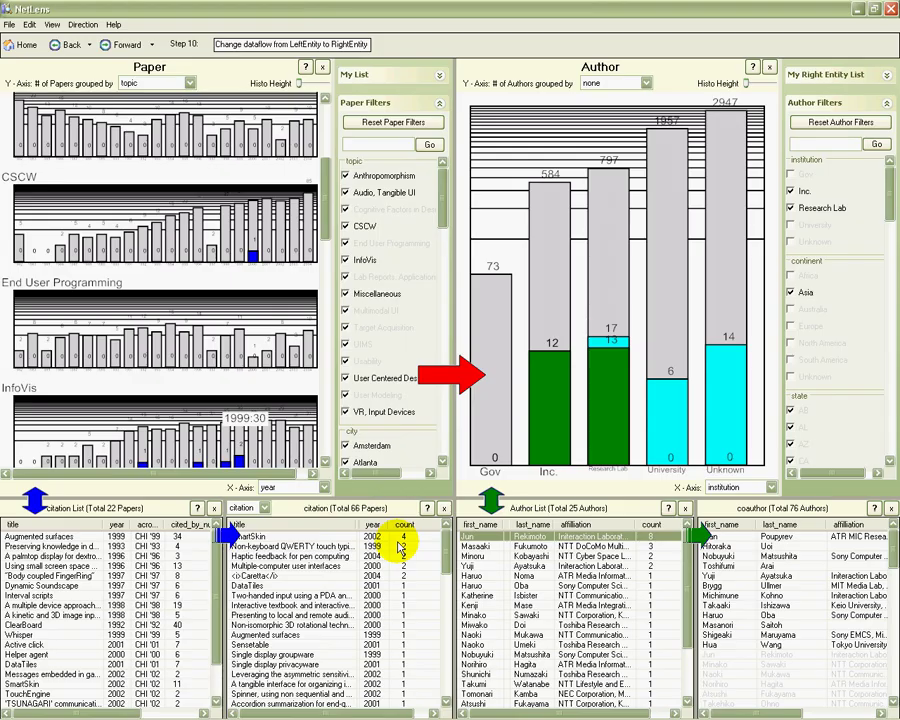
# Add all the papers in the related citation list to My List and show their distribution across topics.
pyautogui.click(378, 540)
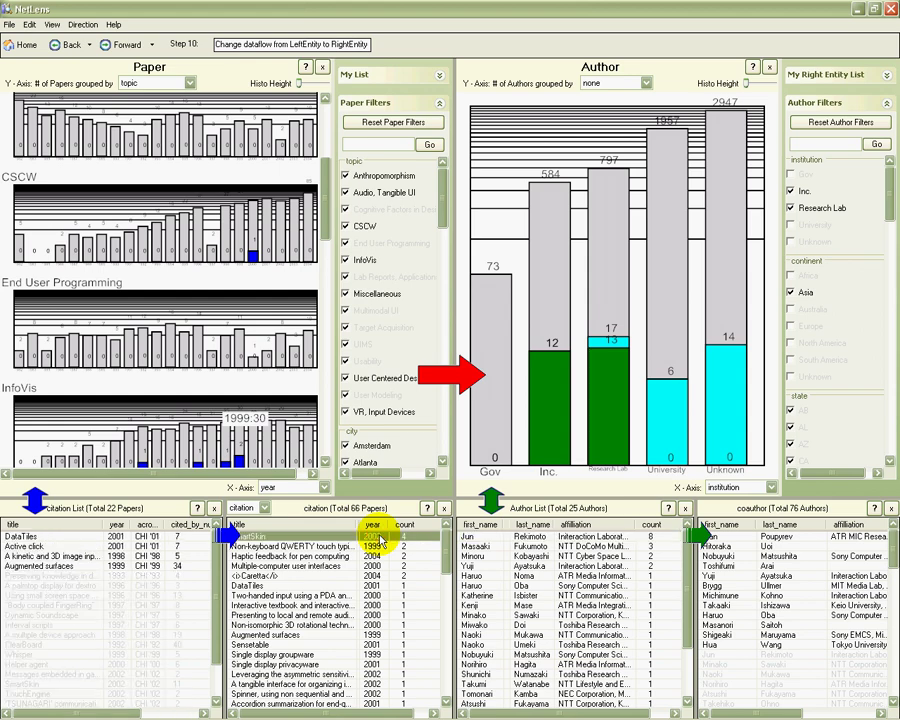
pyautogui.hotkey('ctrl', 'a')
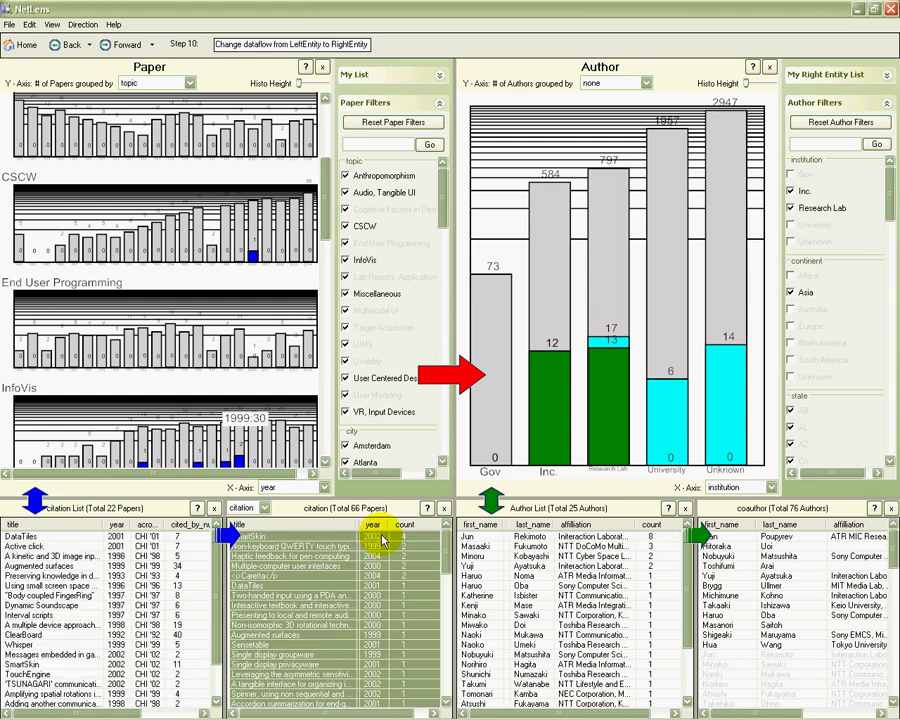
pyautogui.rightClick(333, 574)
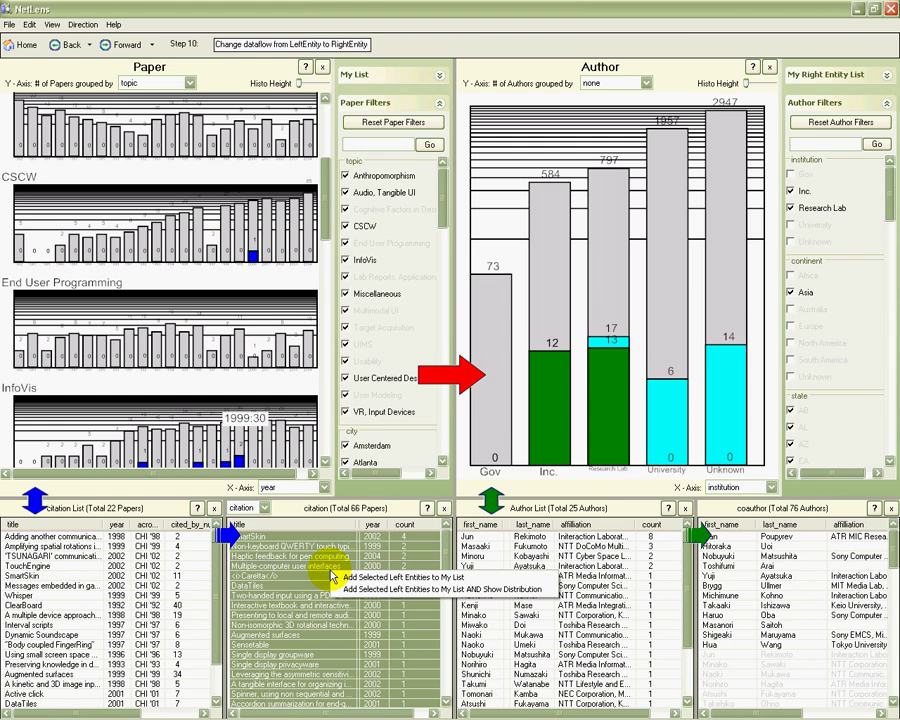
pyautogui.click(350, 590)
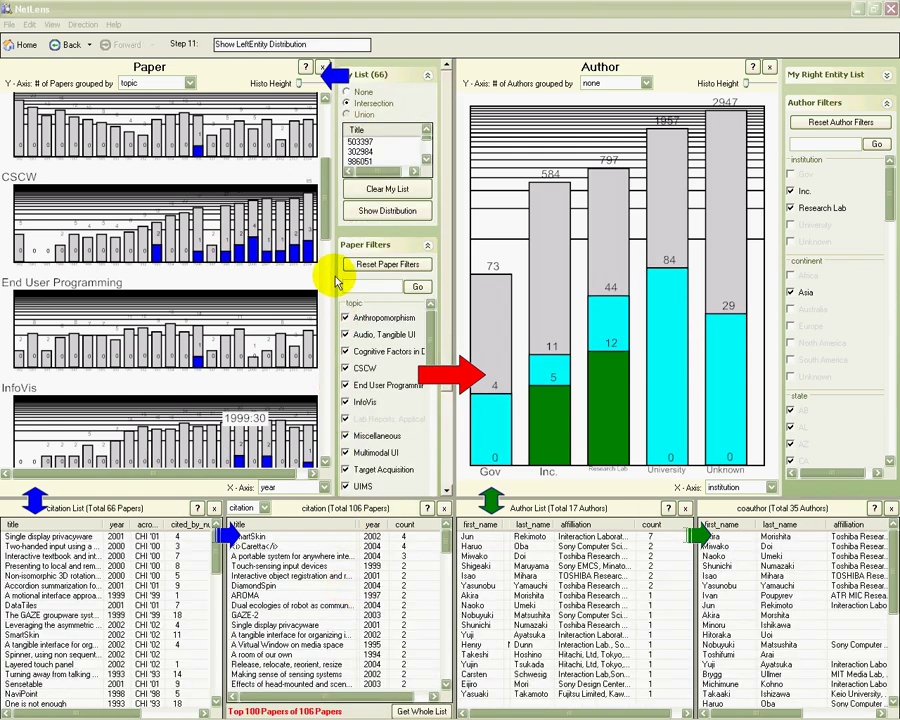
pyautogui.scroll(1, 333, 202)
pyautogui.moveTo(333, 202); pyautogui.dragTo(319, 362)
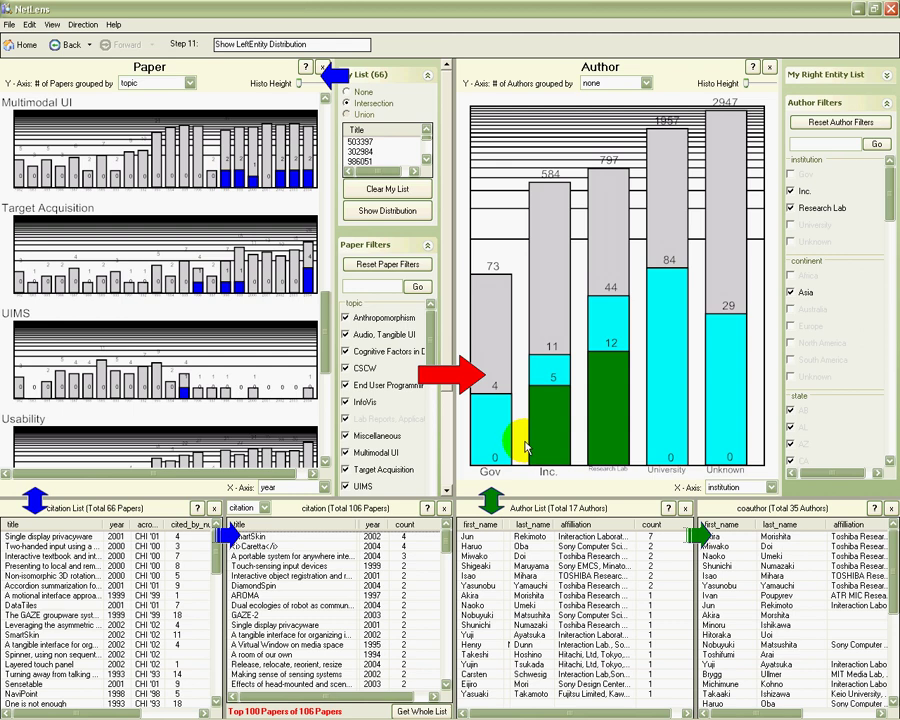
# Reset the author filters, chart the authors by country and keep only those from Sweden.
pyautogui.moveTo(600, 427)
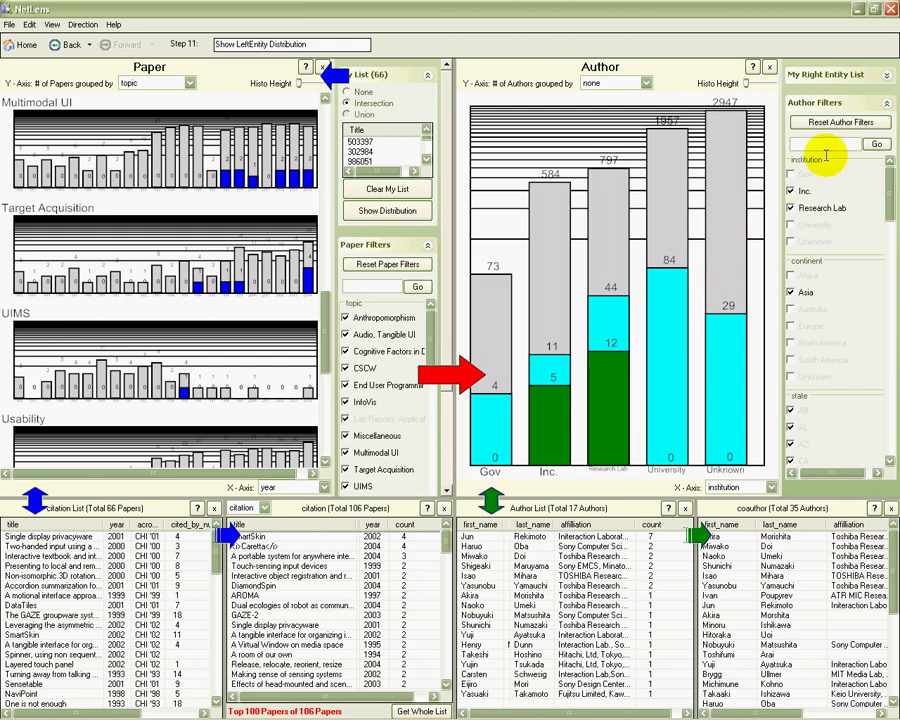
pyautogui.click(848, 120)
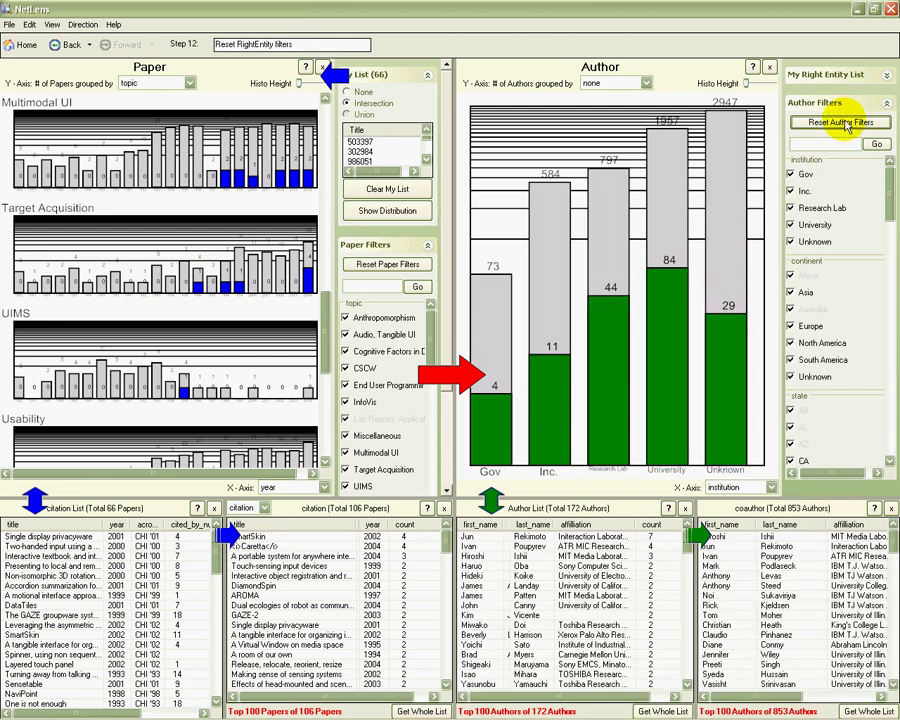
pyautogui.click(764, 487)
pyautogui.click(760, 499)
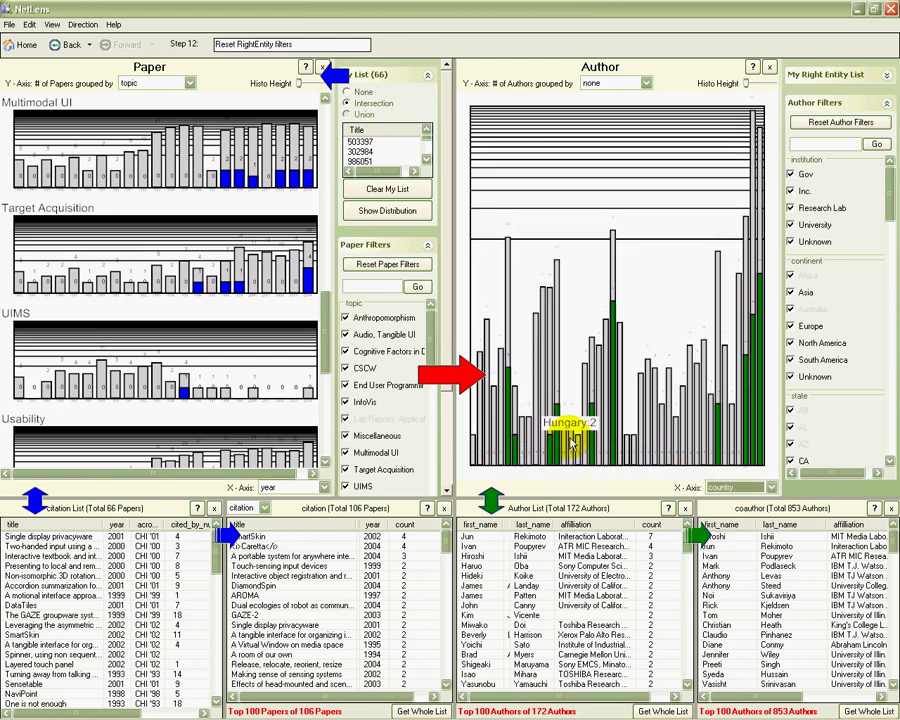
pyautogui.click(720, 440)
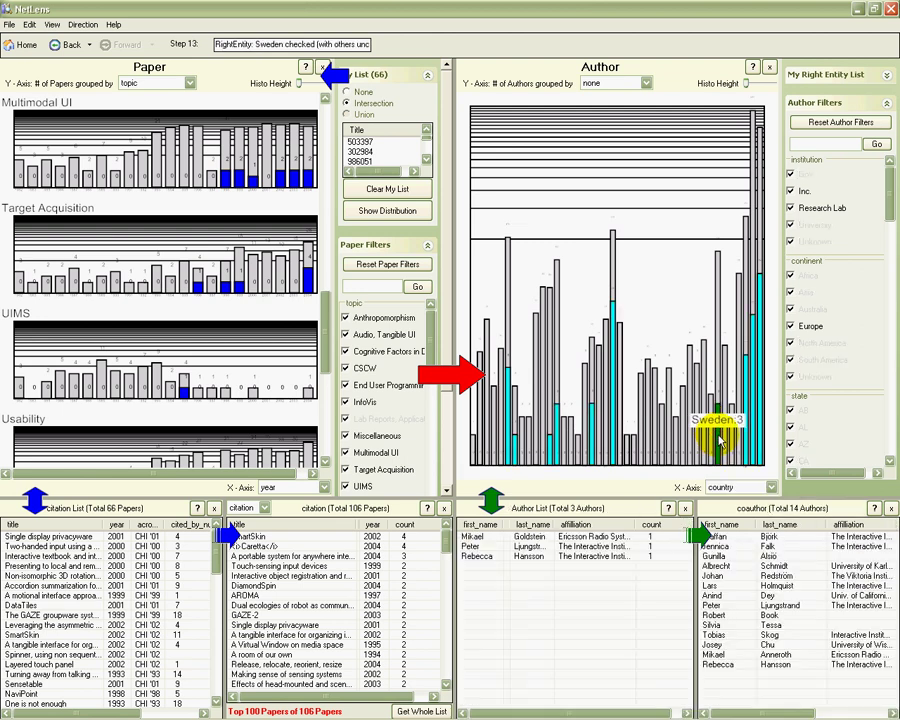
# Select all the Swedish authors in the author list and browse their relationships as a graph.
pyautogui.click(605, 538)
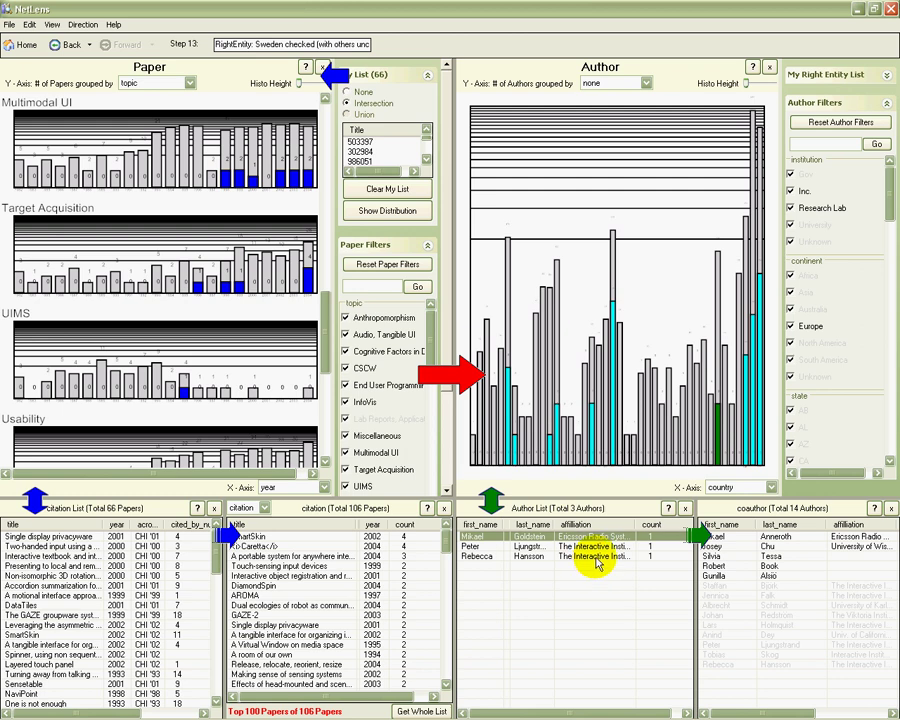
pyautogui.keyDown('shift'); pyautogui.click(595, 557); pyautogui.keyUp('shift')
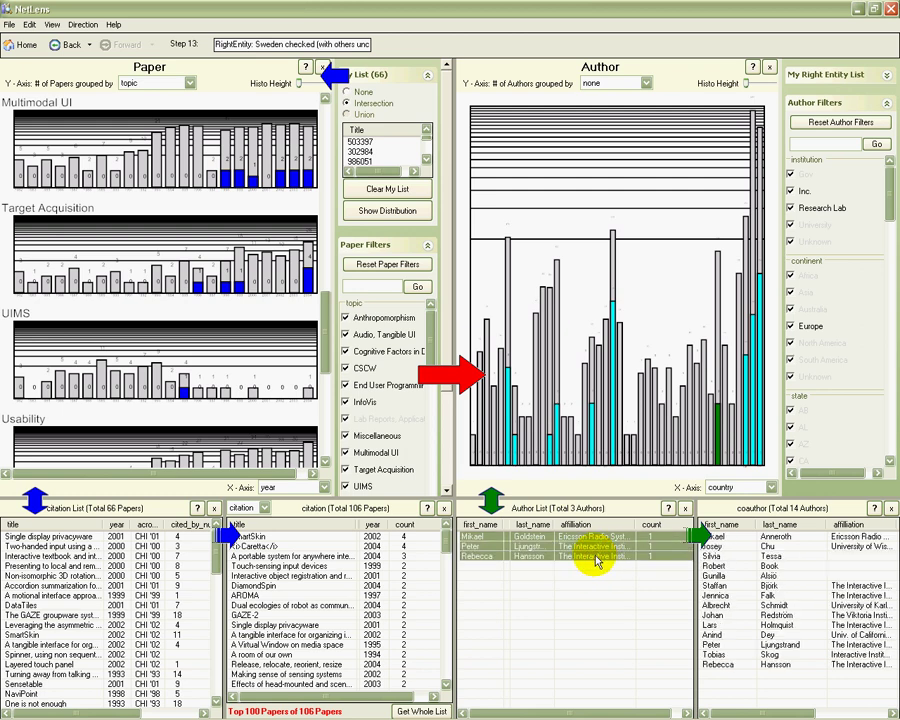
pyautogui.rightClick(596, 558)
pyautogui.click(622, 605)
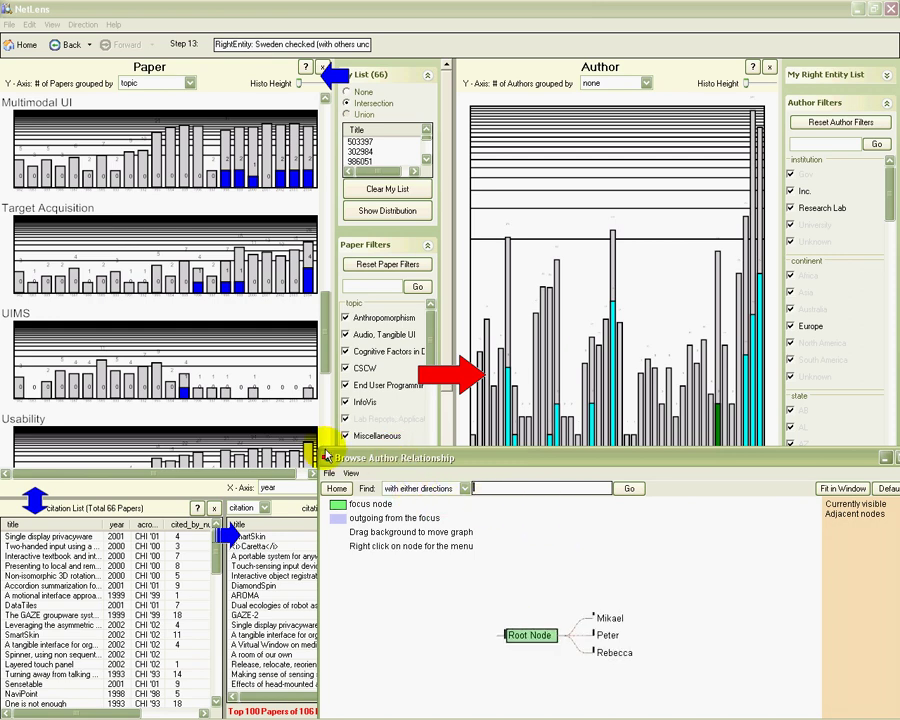
# Search the relationship graph by surname for the Interaction Laboratory author with the highest paper count.
pyautogui.moveTo(325, 455); pyautogui.dragTo(163, 168)
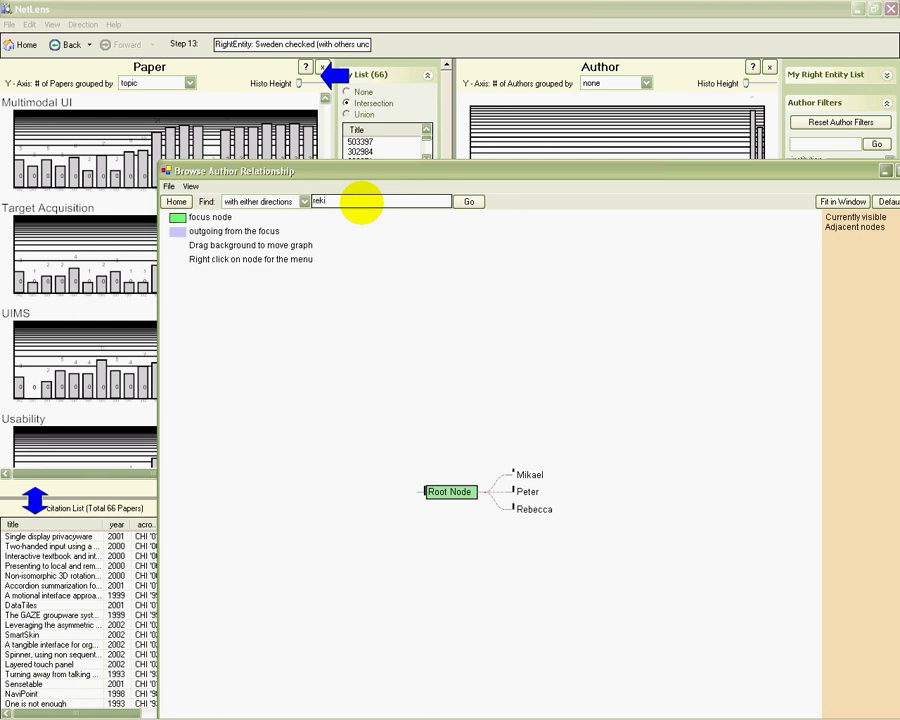
pyautogui.press('Return')
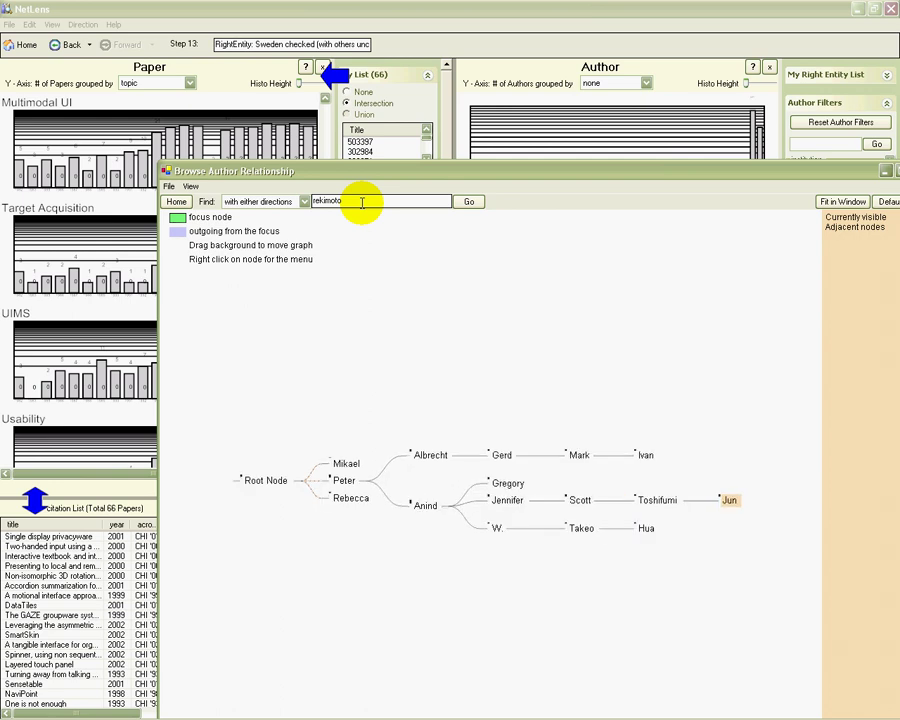
pyautogui.moveTo(728, 500)
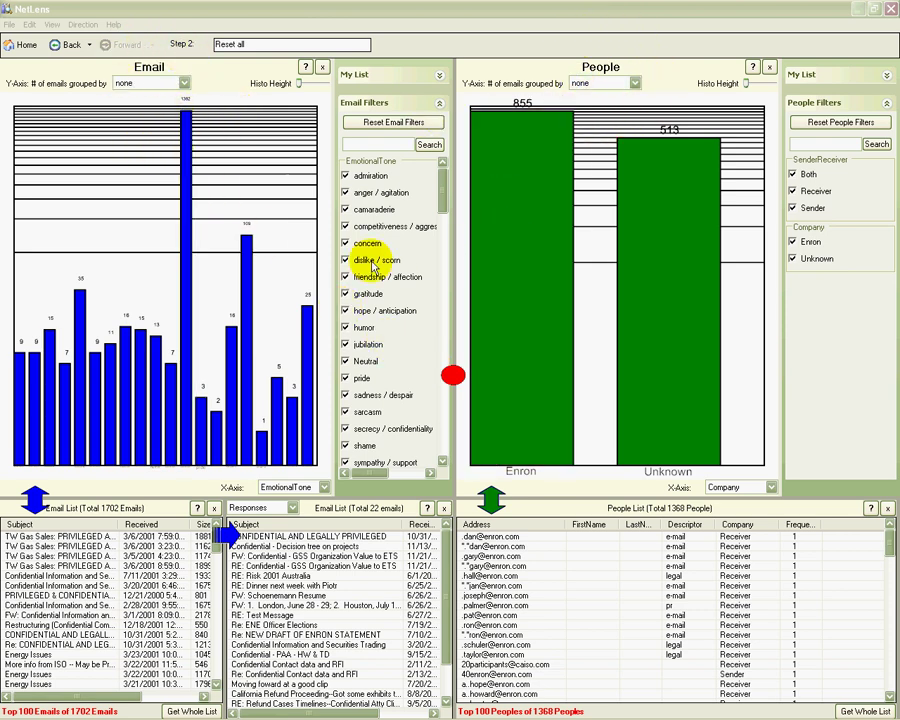
# In the Enron email collection, filter emails to secrecy / confidentiality and show only their receivers whose company is Unknown.
pyautogui.click(247, 280)
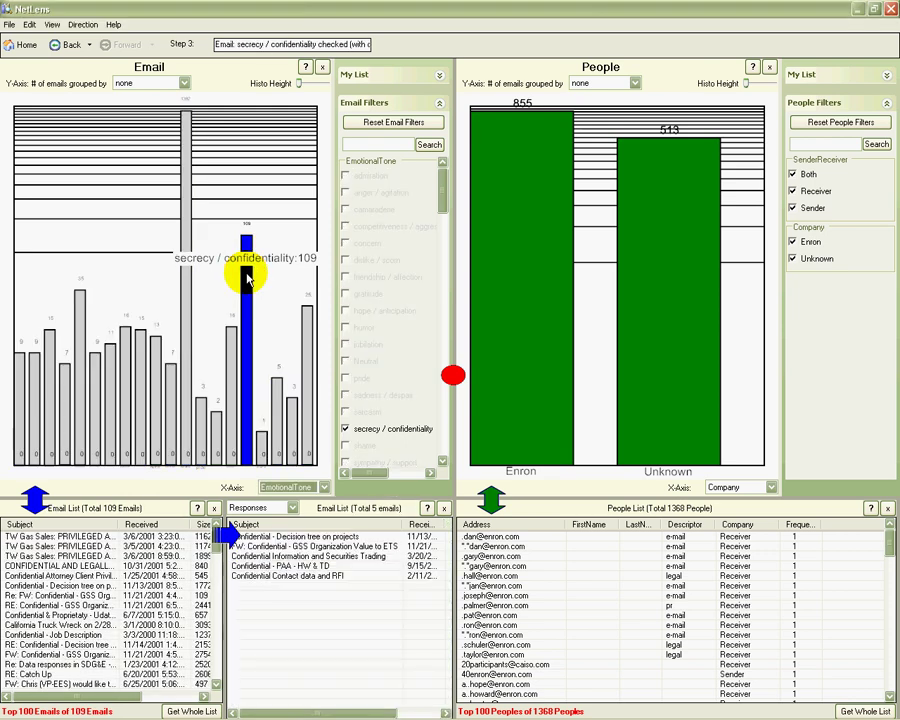
pyautogui.rightClick(452, 374)
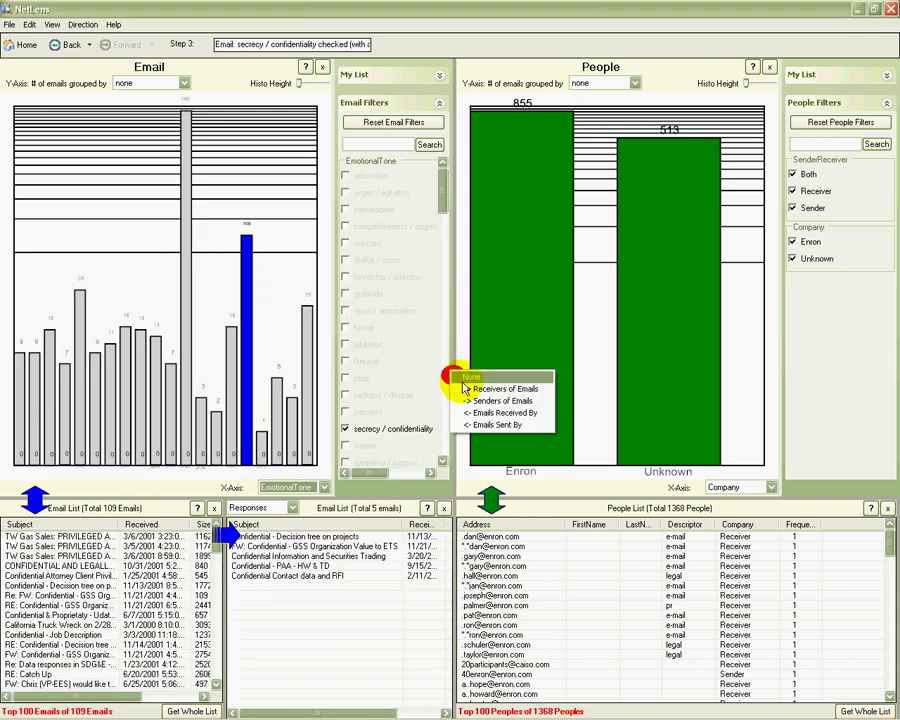
pyautogui.click(466, 388)
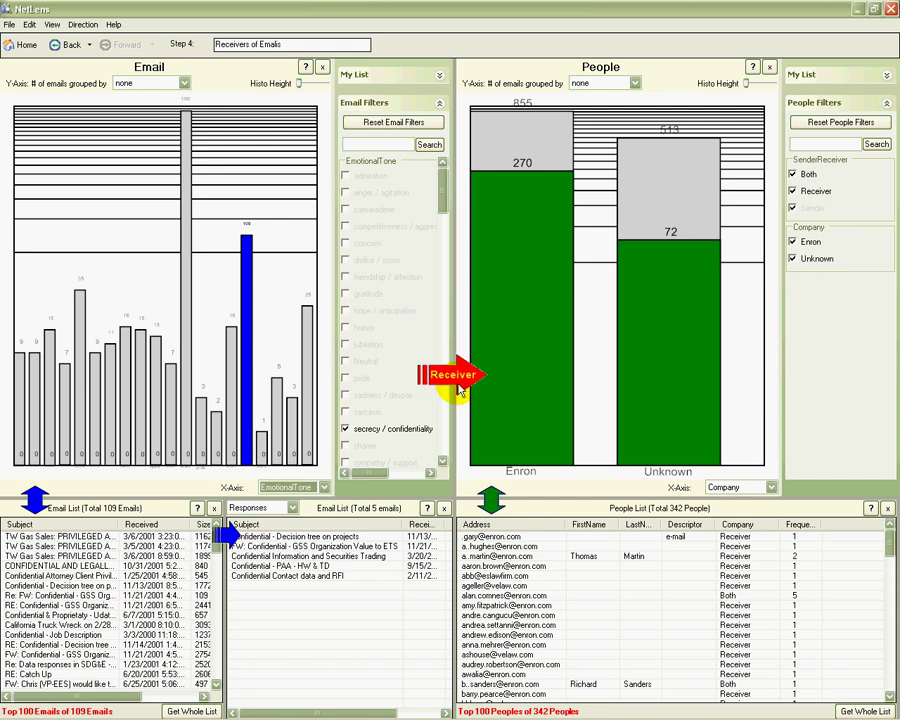
pyautogui.click(683, 374)
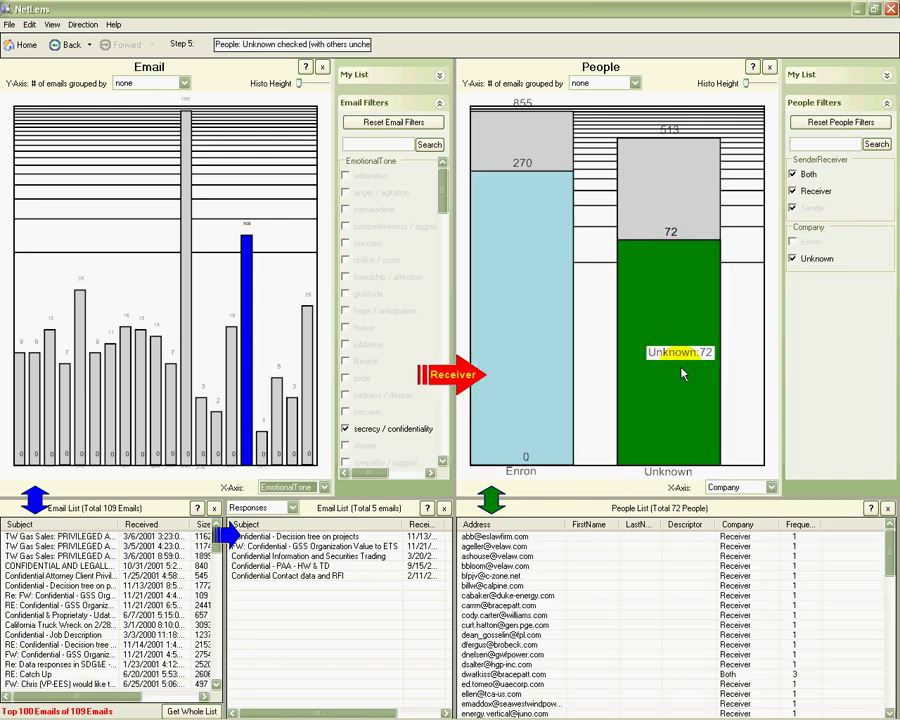
# Set the data flow to Emails Received By and chart the emails by PrimaryTopics to inspect the individual topics.
pyautogui.click(451, 377)
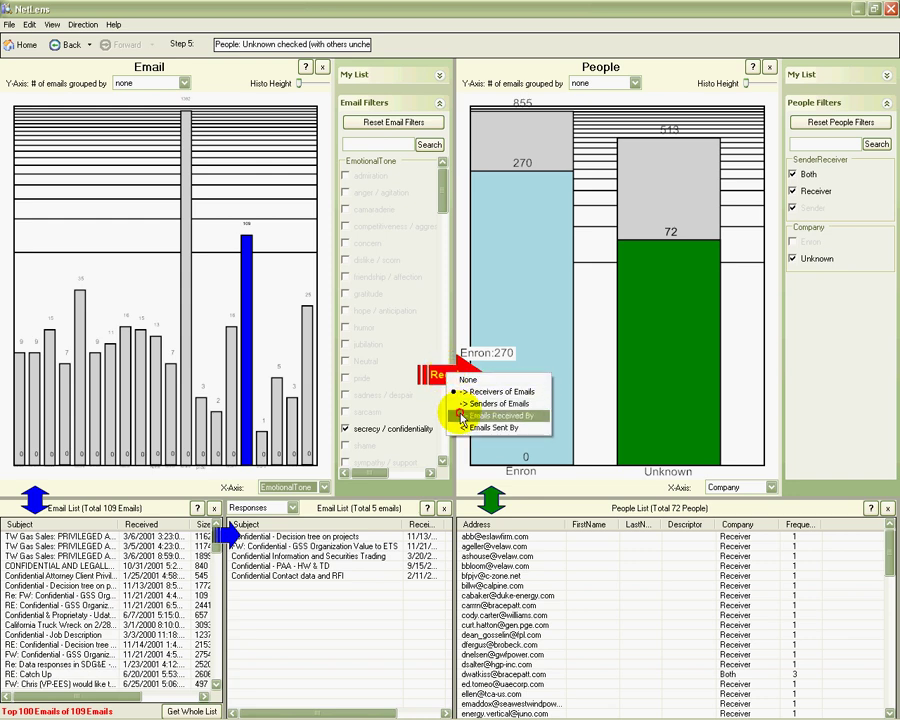
pyautogui.click(466, 415)
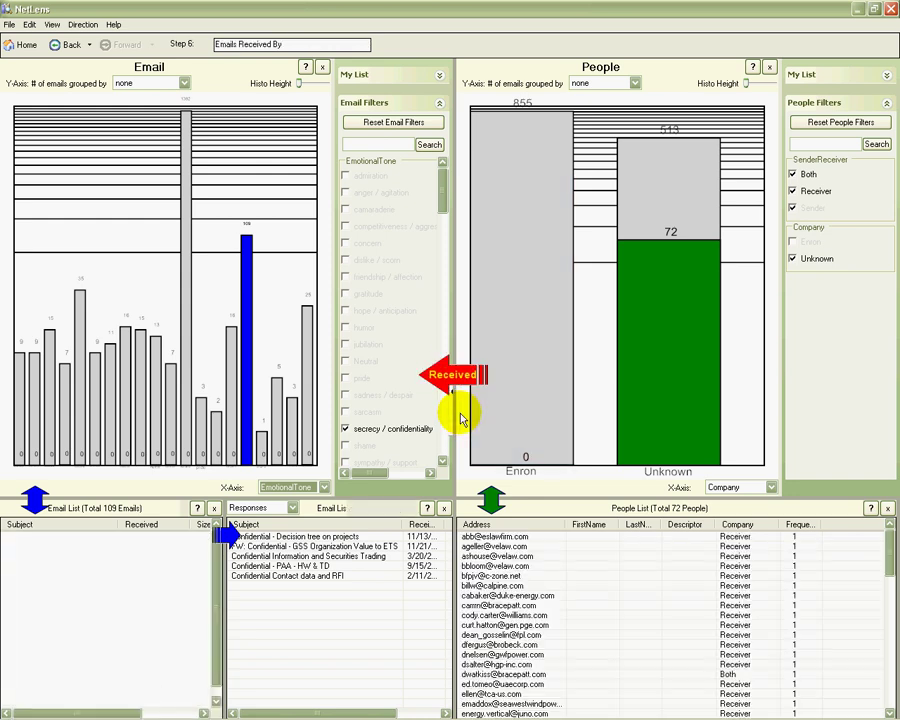
pyautogui.click(323, 487)
pyautogui.click(300, 555)
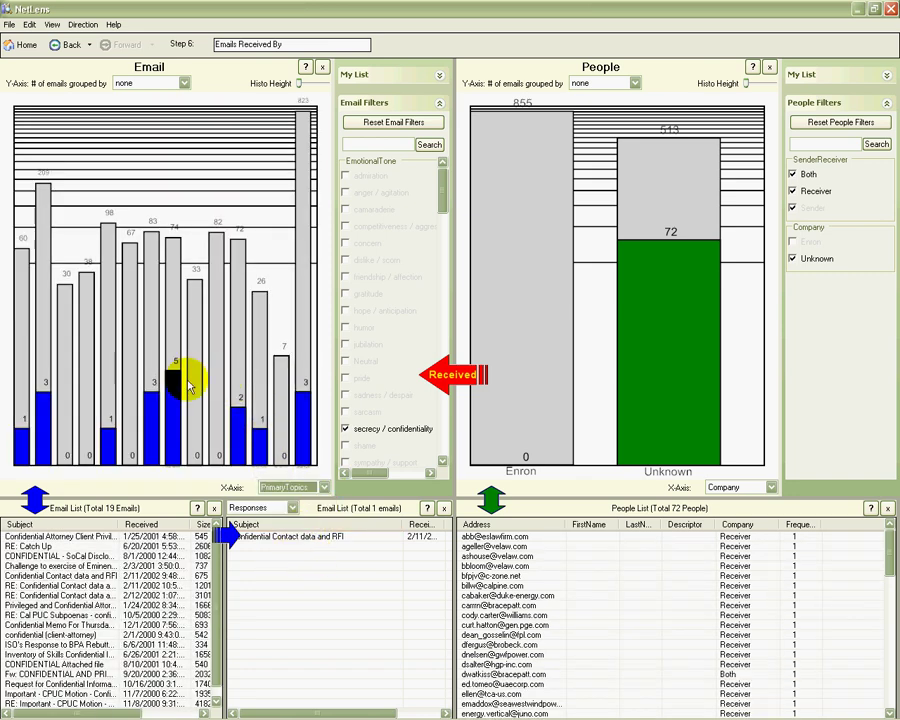
pyautogui.moveTo(175, 385)
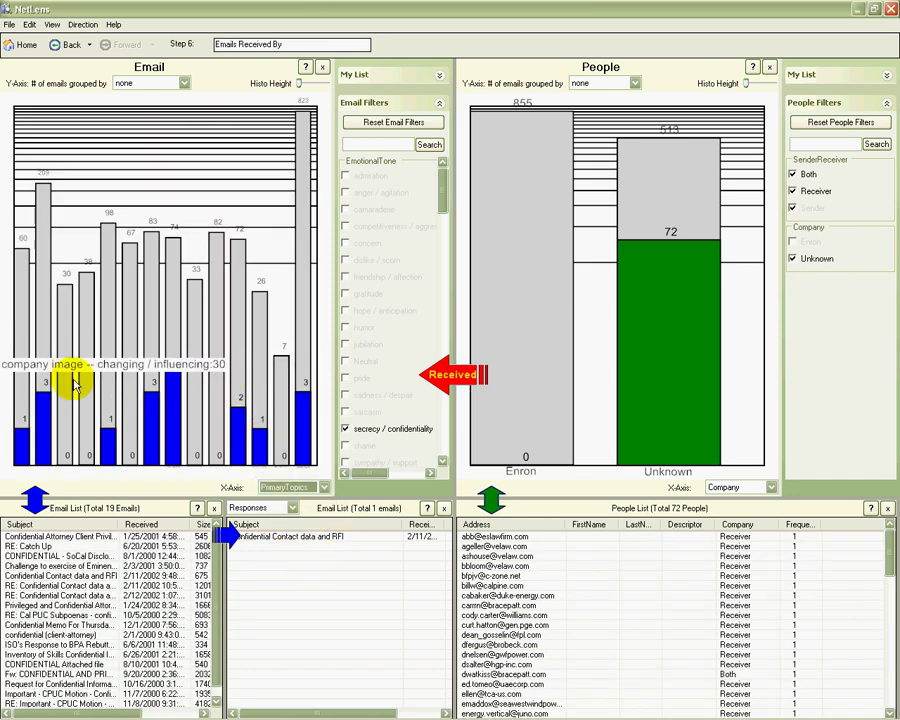
pyautogui.moveTo(48, 400)
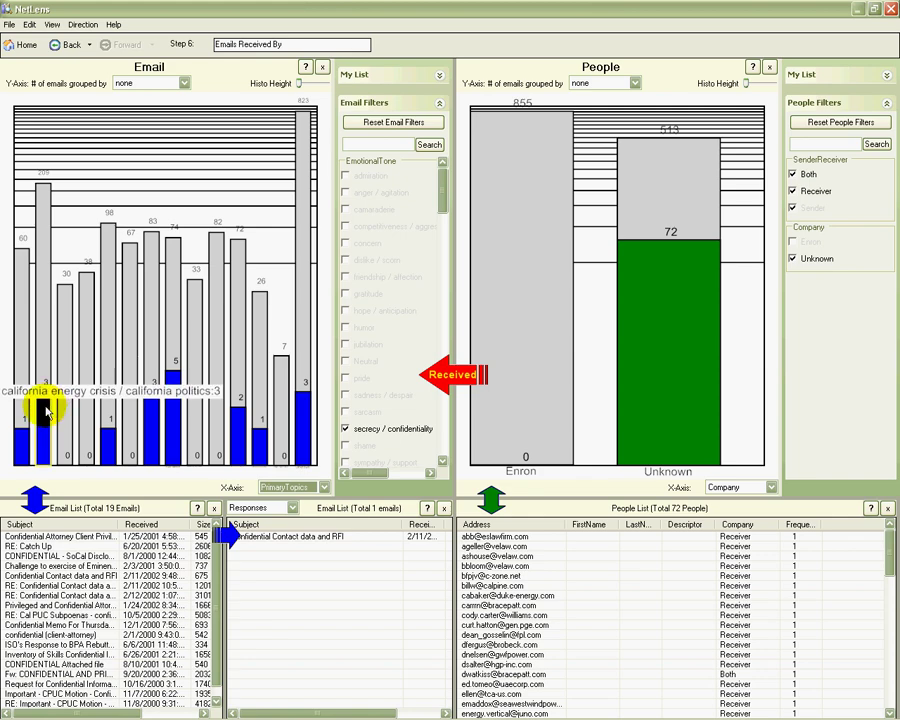